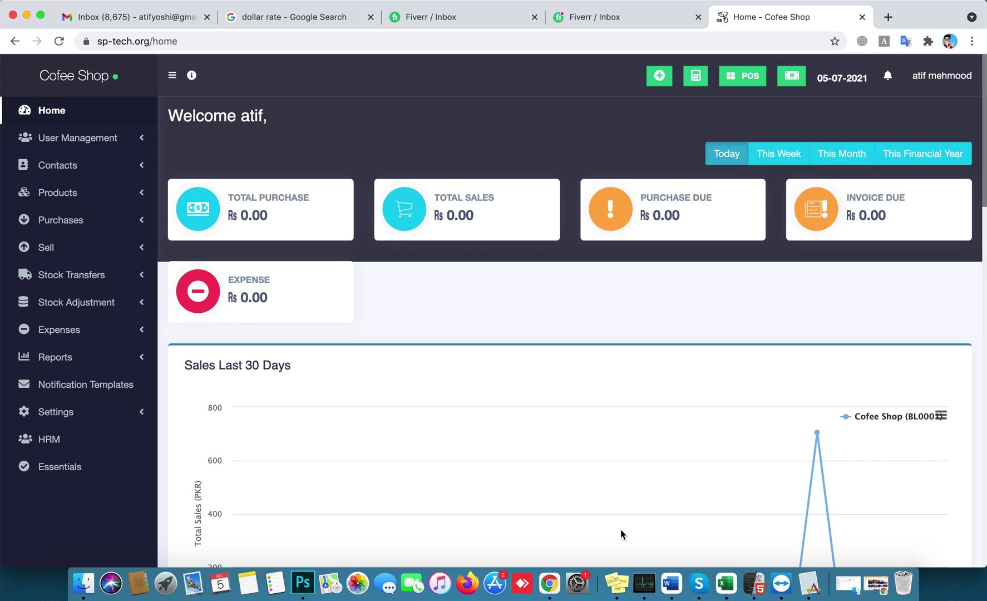
Change the language in the user profile to Arabic and save the profile
click(932, 83)
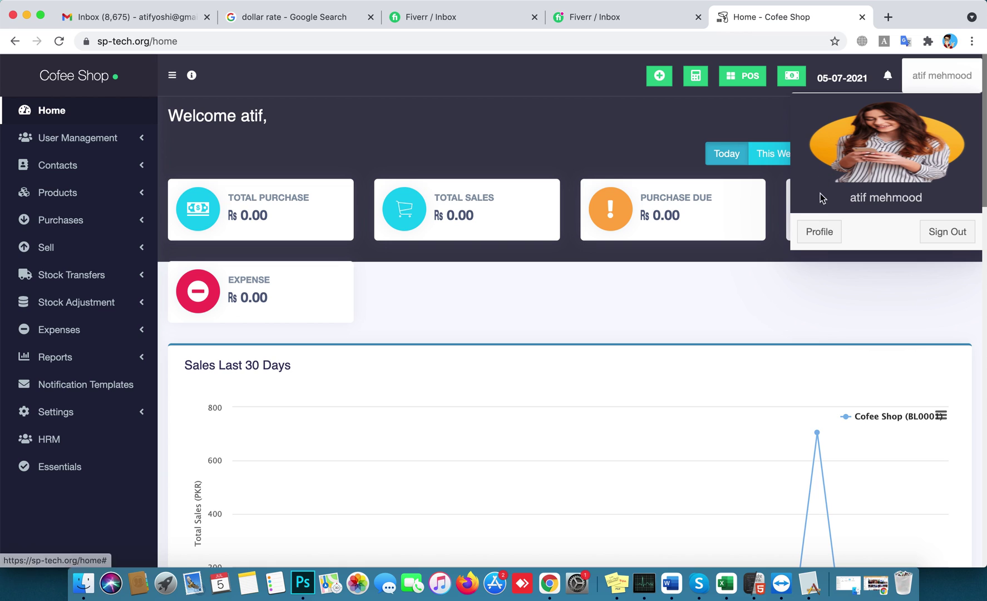
click(825, 237)
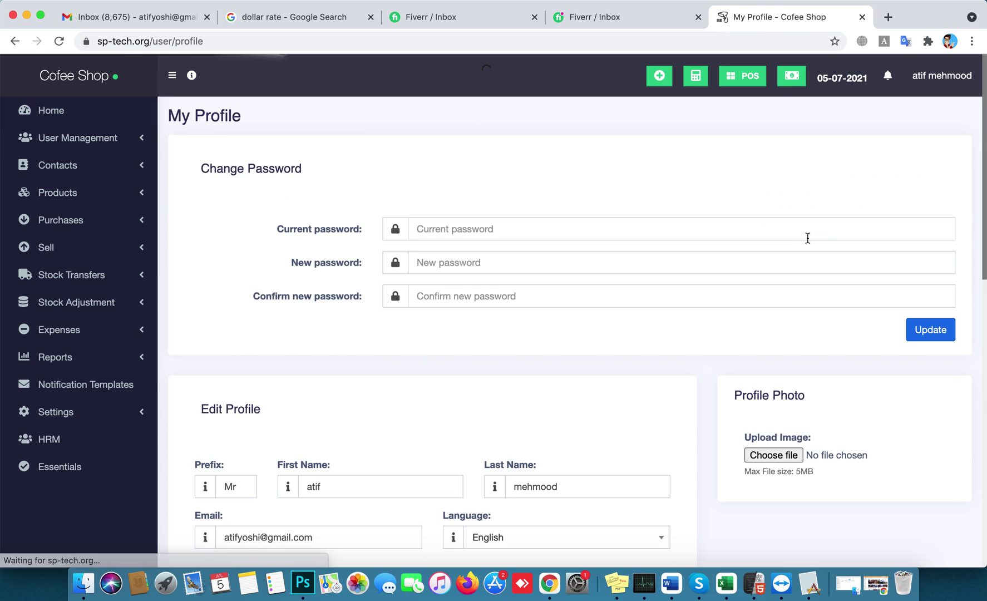
scroll(563, 375, down, 5)
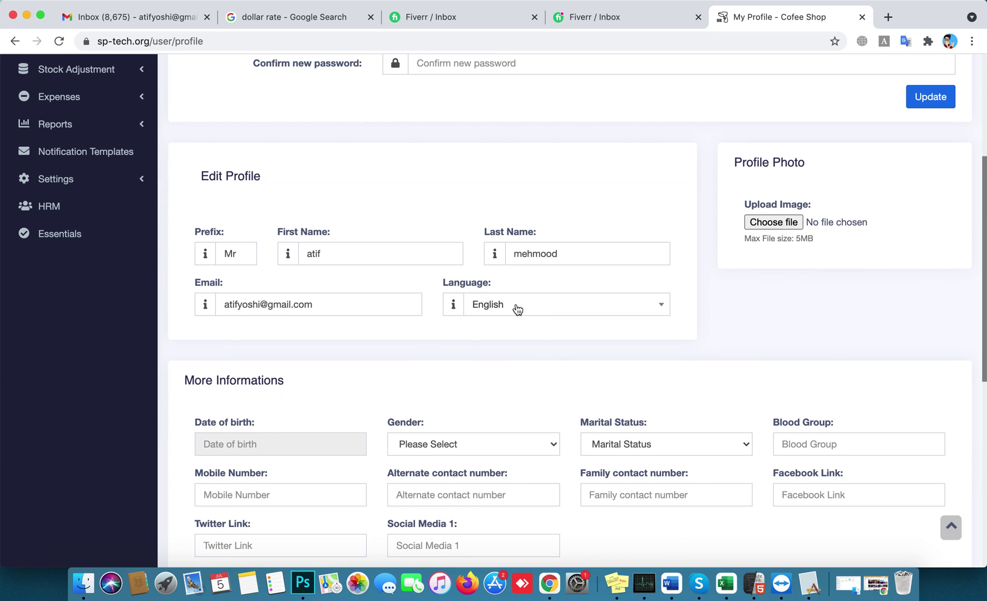
click(517, 310)
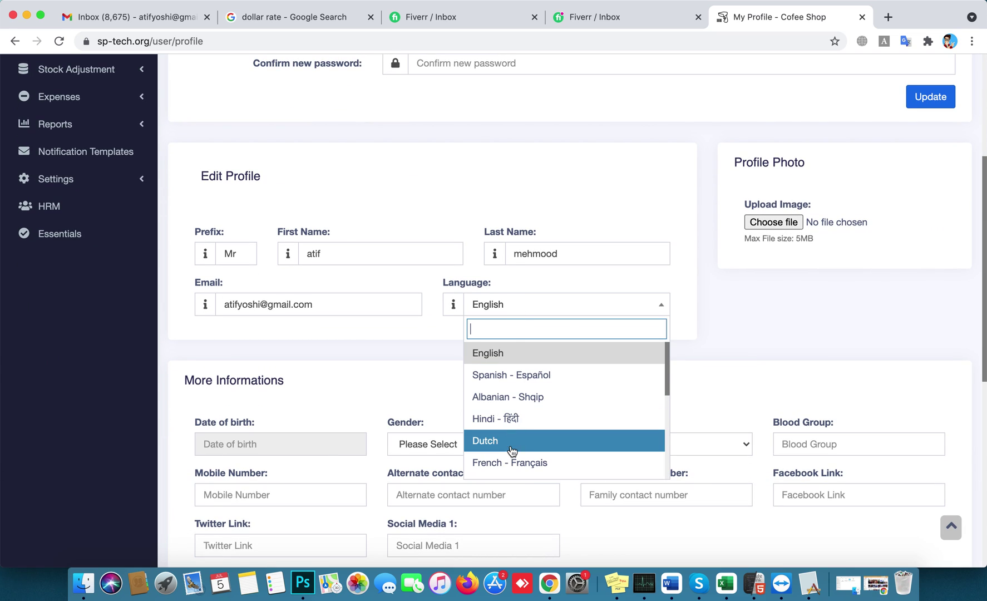
text(ara)
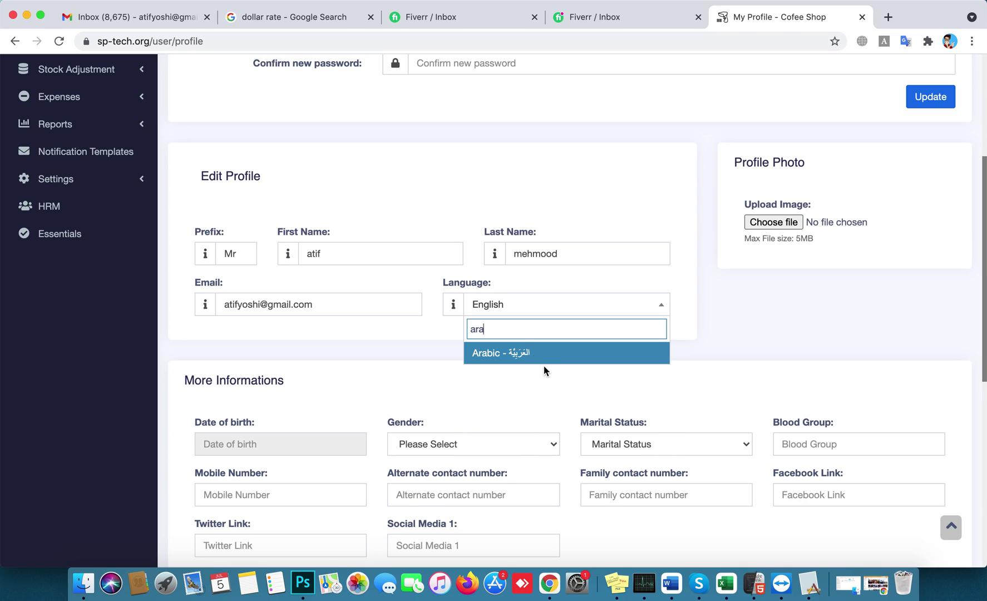
click(528, 354)
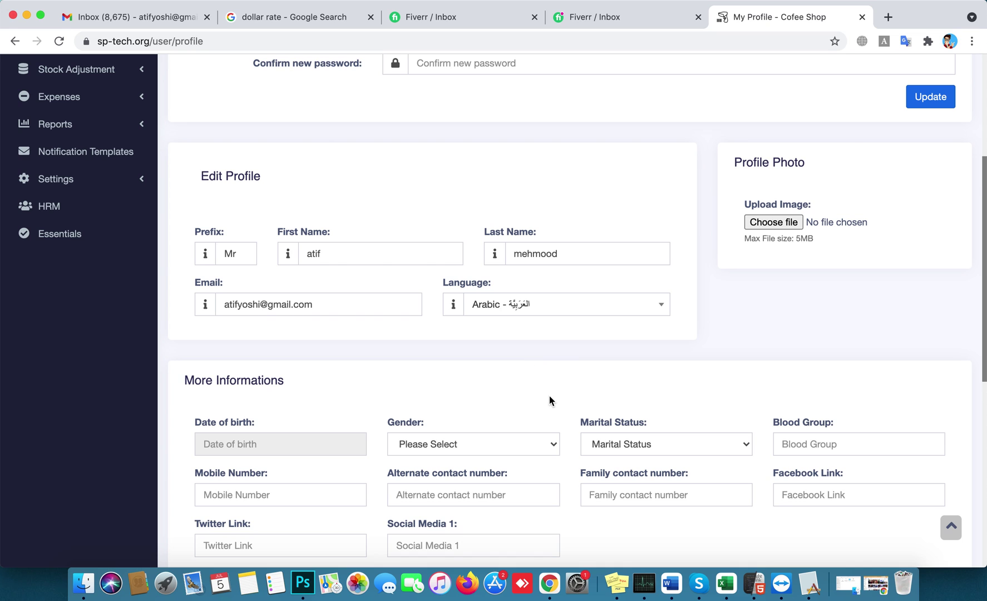
scroll(549, 397, down, 10)
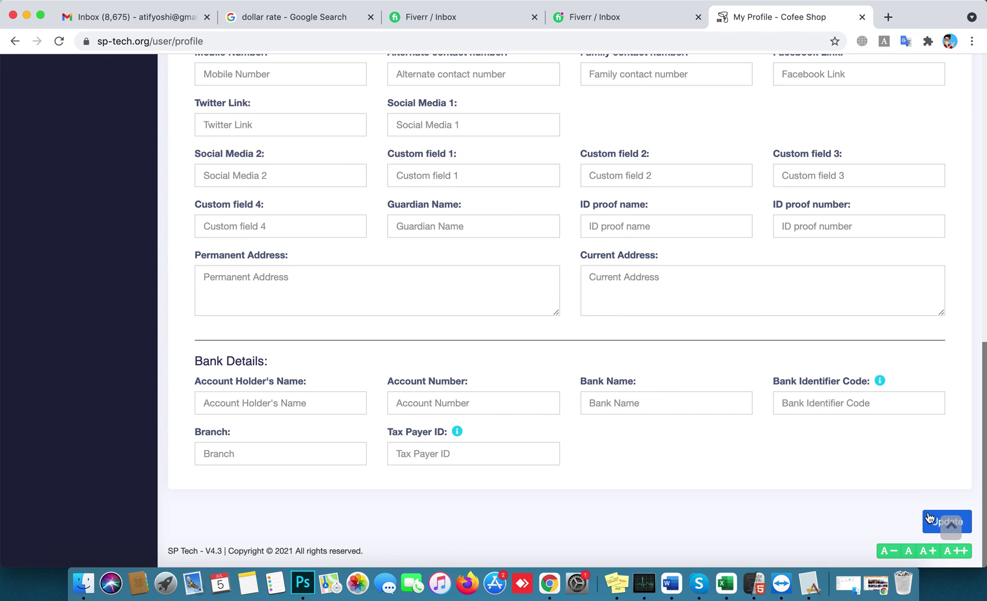
click(933, 524)
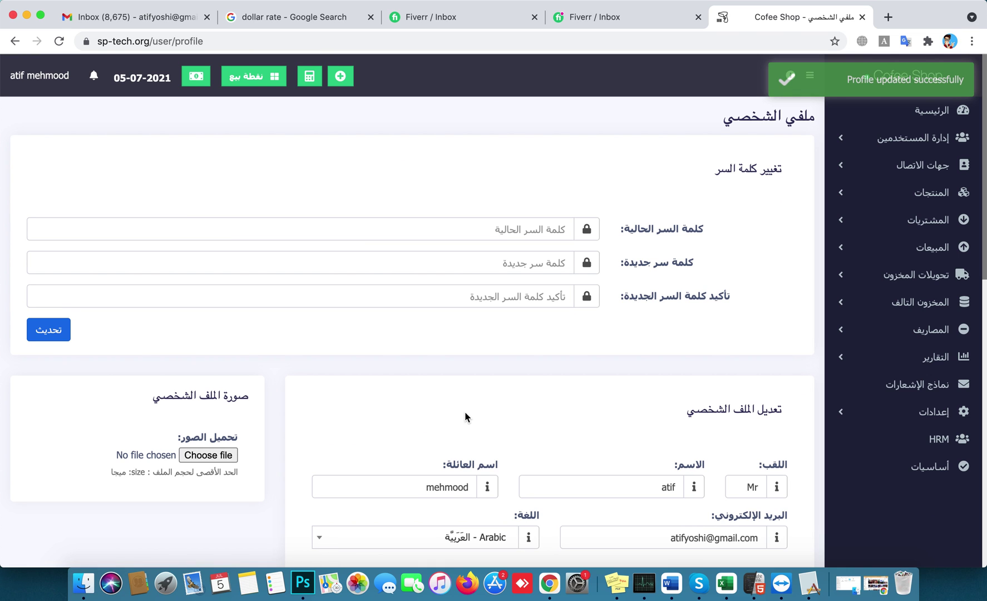
Set the profile language back to English and update the profile
scroll(465, 416, down, 4)
click(450, 428)
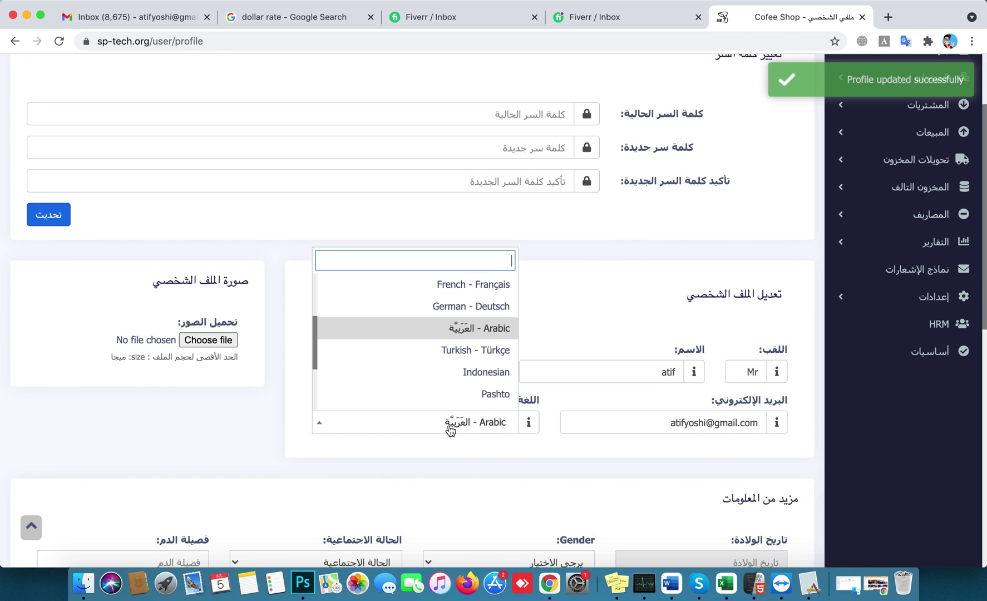
scroll(451, 430, down, 2)
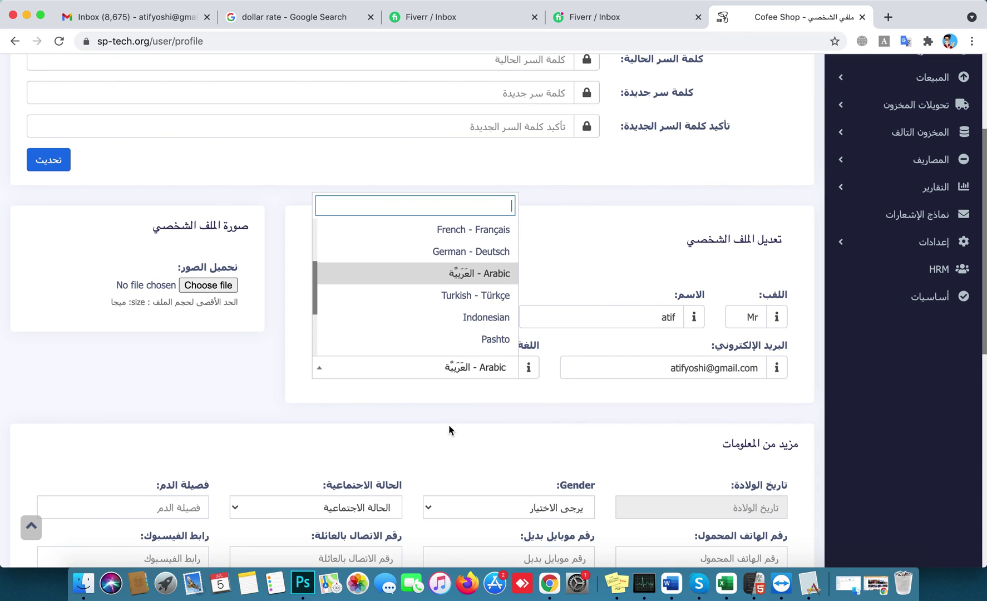
text(eng)
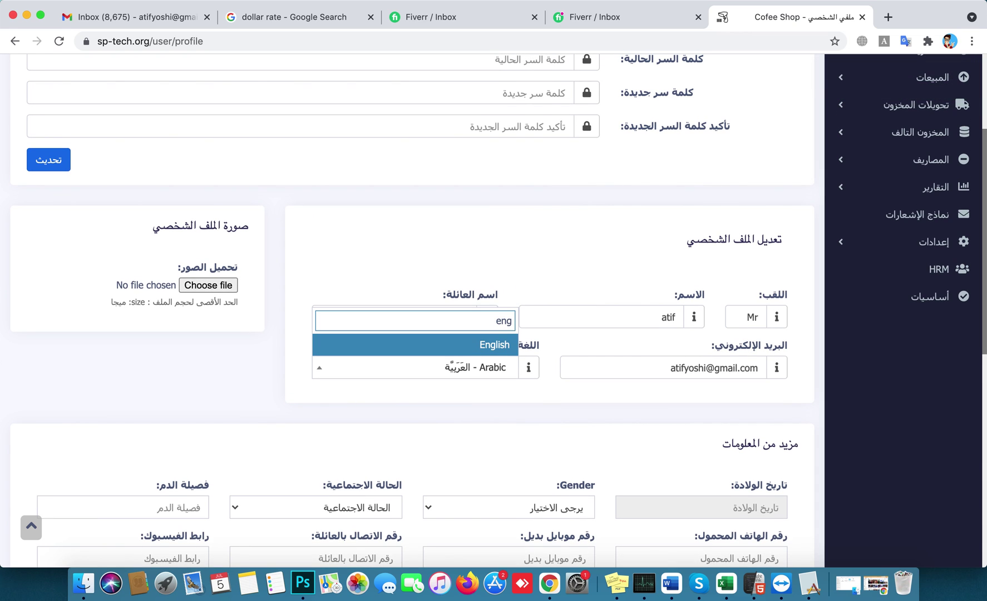
click(477, 350)
scroll(692, 365, down, 10)
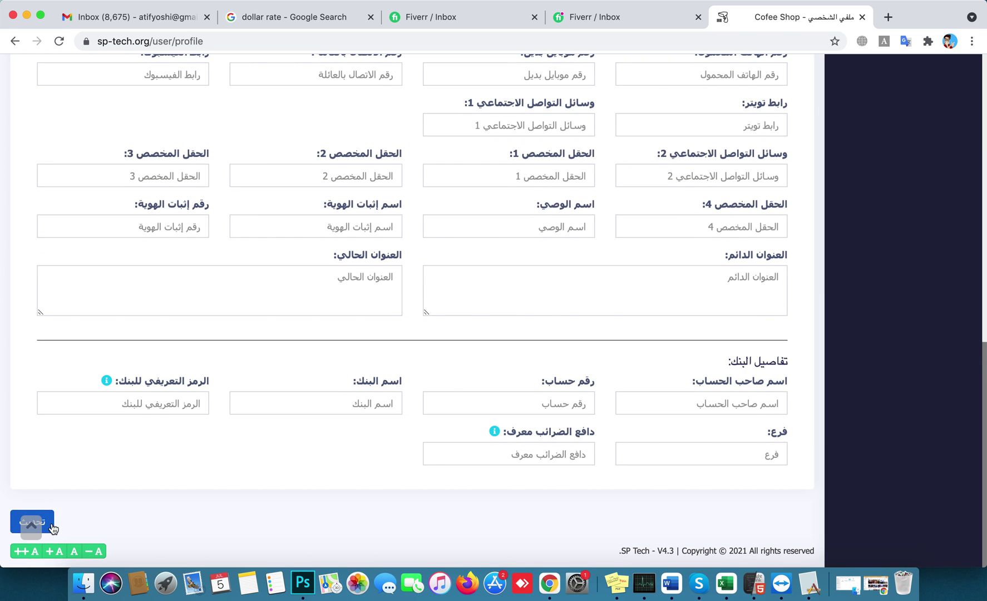
click(53, 527)
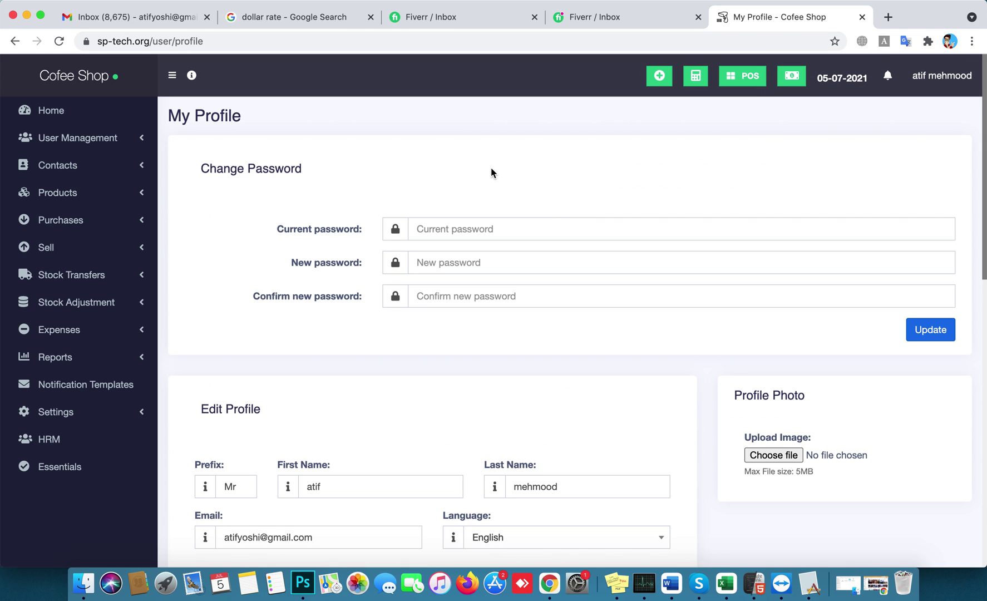
Open the POS screen in a separate browser tab and switch to it
right_click(745, 84)
click(755, 89)
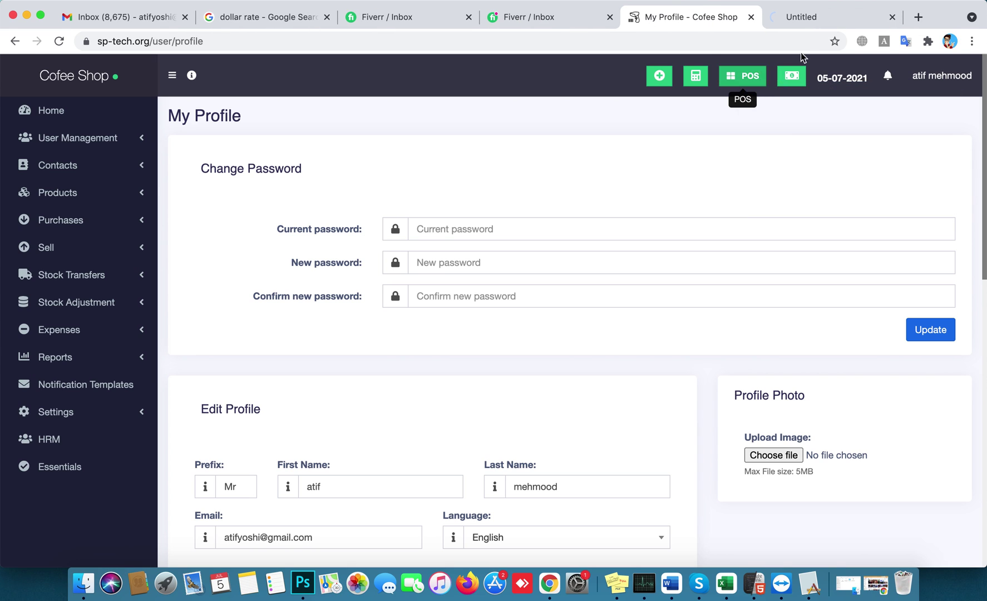
click(797, 19)
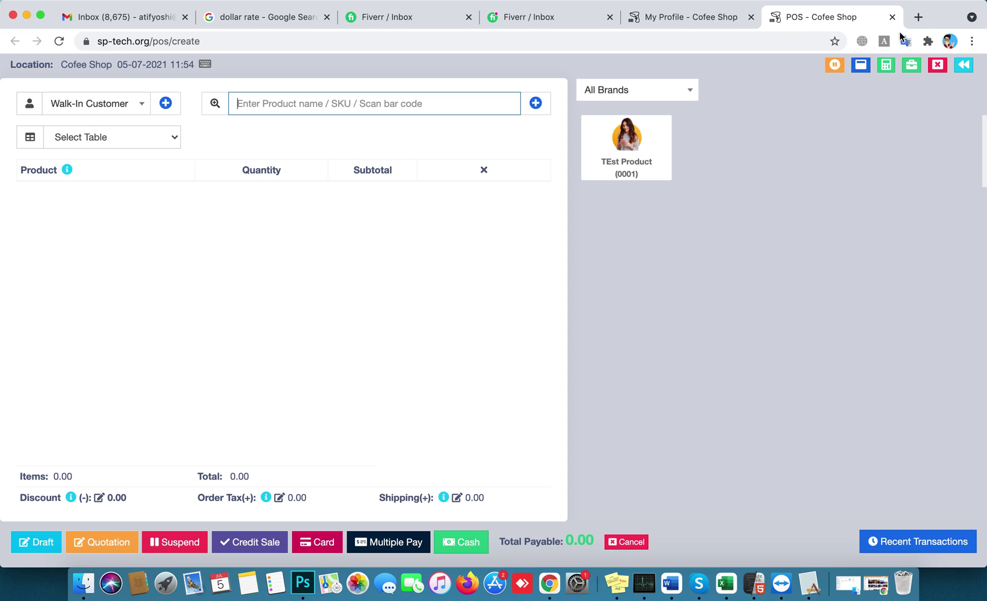
click(918, 18)
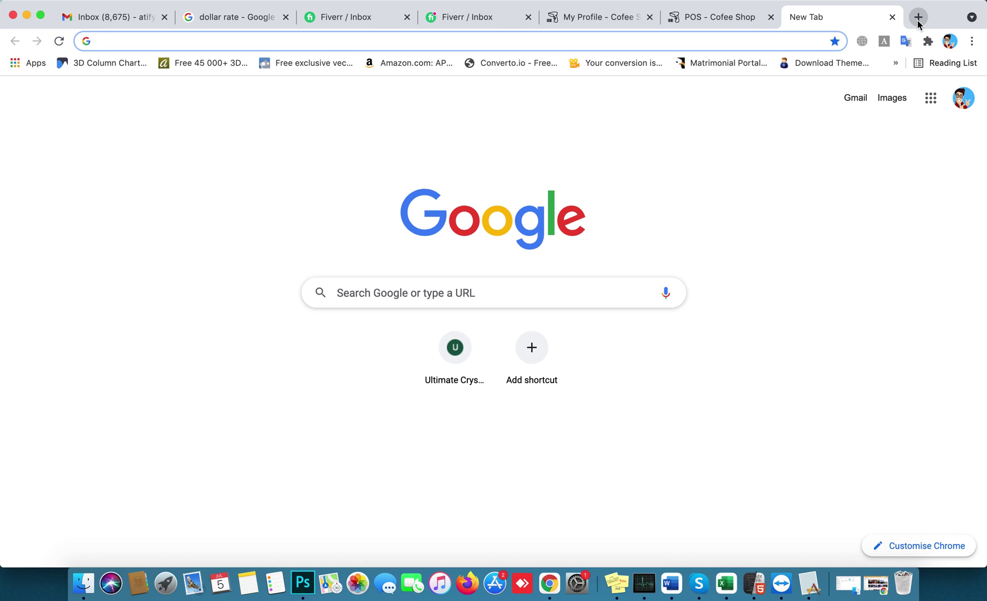
text(8964000101582)
key(Return)
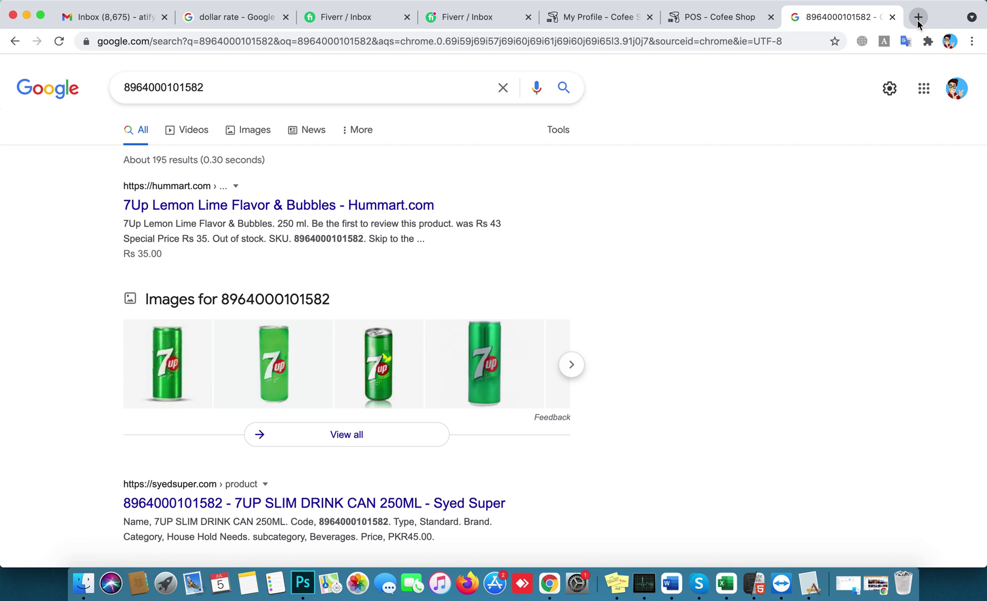
Start a new product from the POS screen and name it "7up CAN 250ml"
click(725, 20)
click(535, 102)
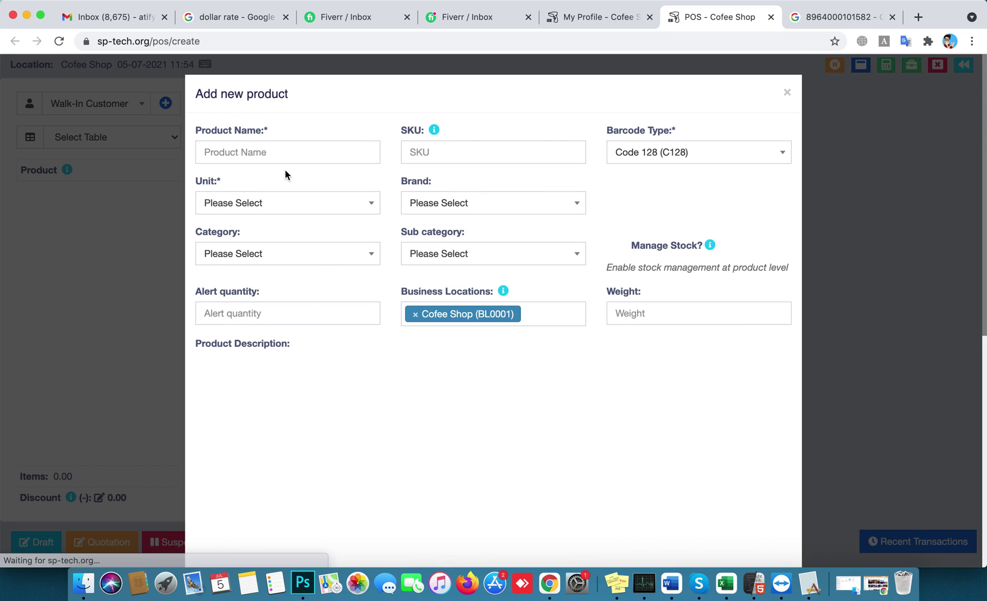
click(274, 153)
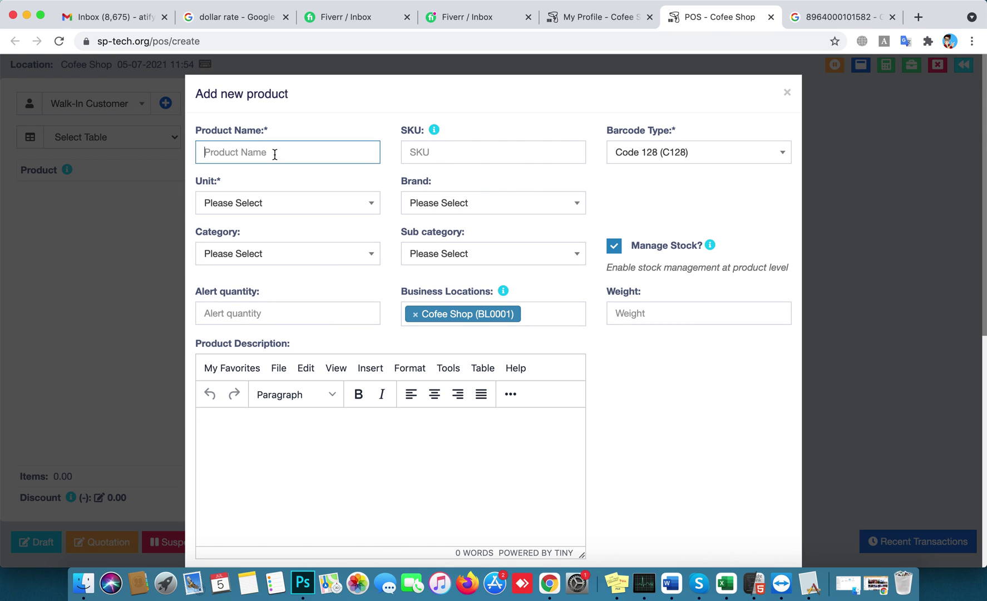
text(7)
text(up )
text(CAN)
text(33)
key(BackSpace)
key(BackSpace)
text(250ml)
key(Tab)
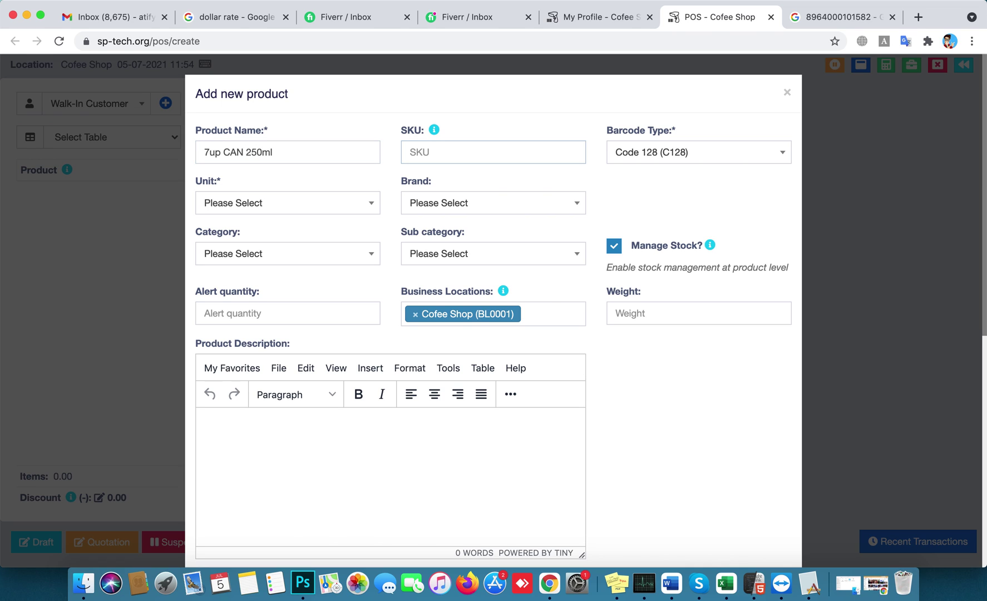
Set the product's unit to Pieces (Pc(s)) and its alert quantity to 5
click(228, 204)
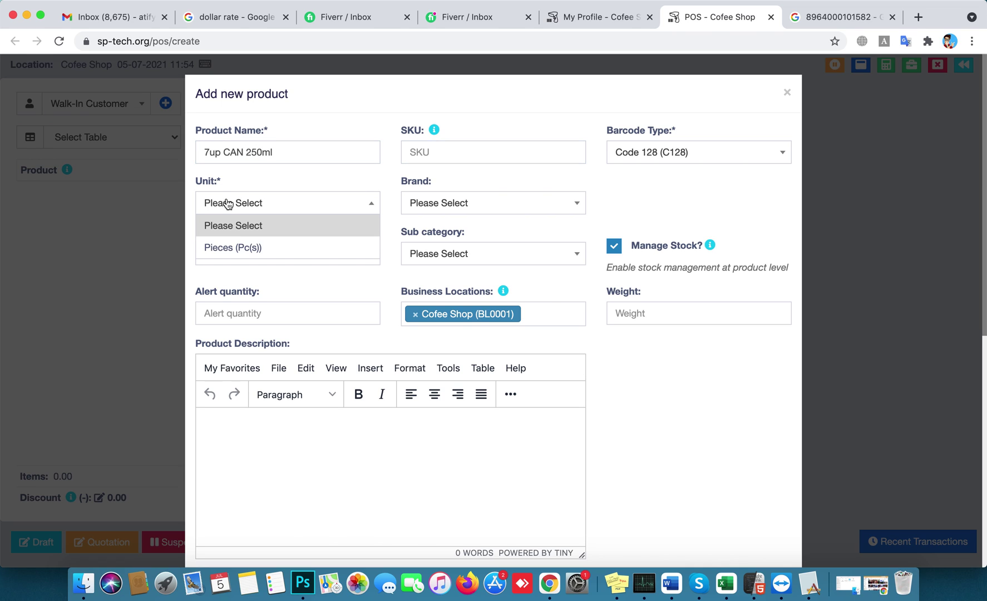
click(231, 251)
click(268, 255)
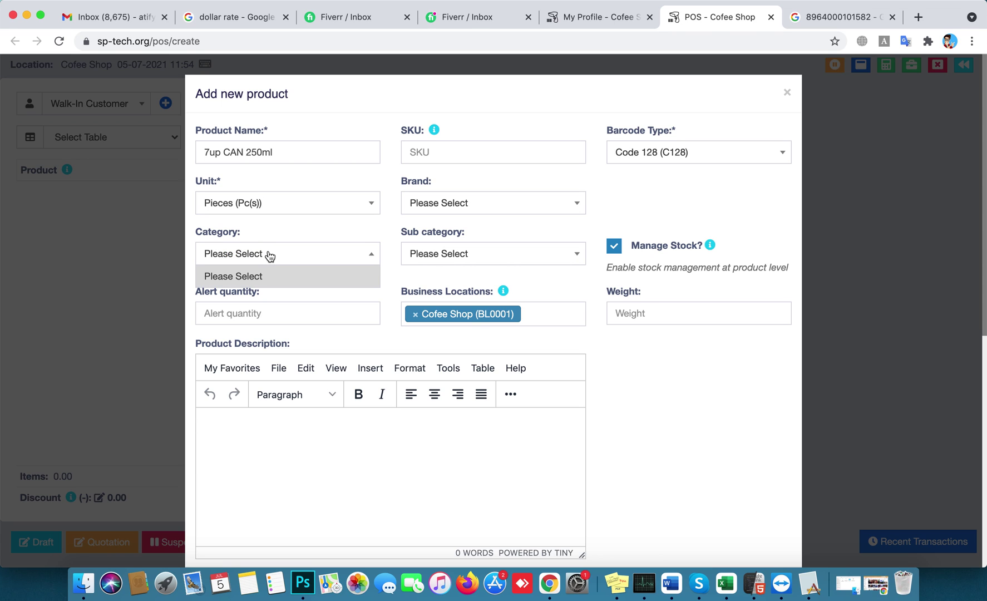
click(257, 294)
click(252, 314)
text(5)
Apply VAT(5%) to the product and make its selling price tax type Inclusive
scroll(415, 365, down, 8)
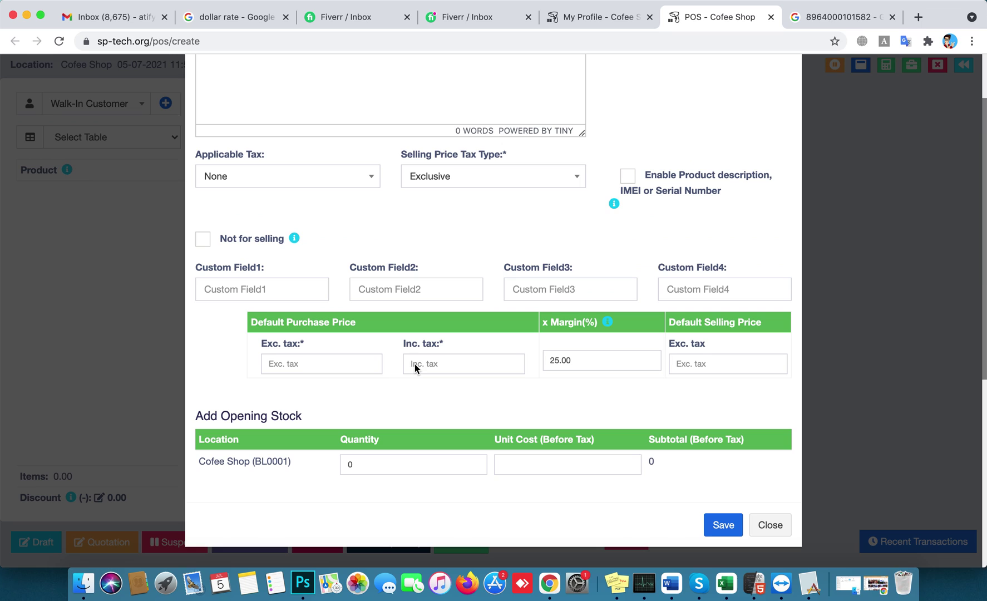
click(246, 178)
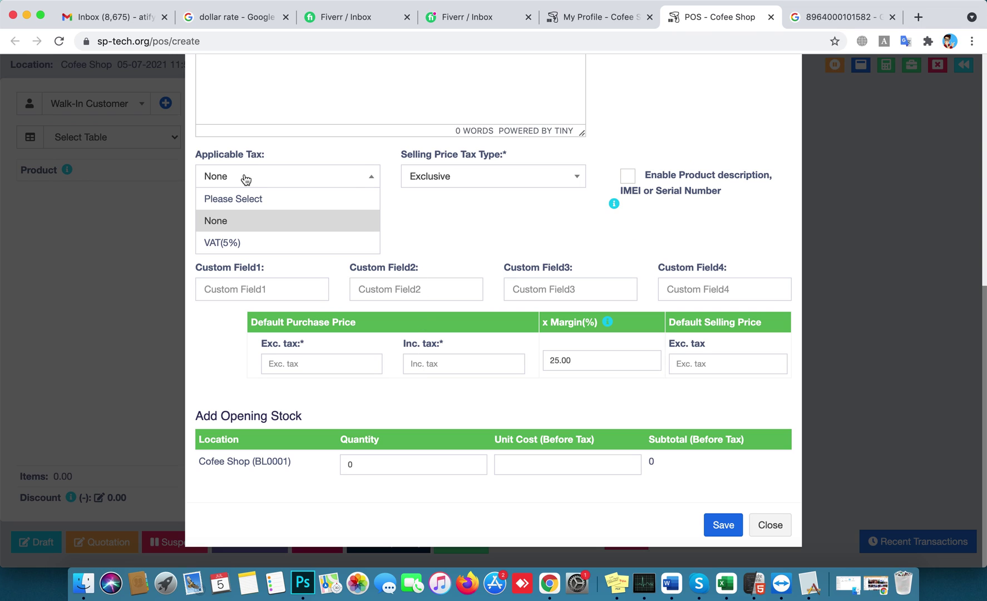
click(259, 240)
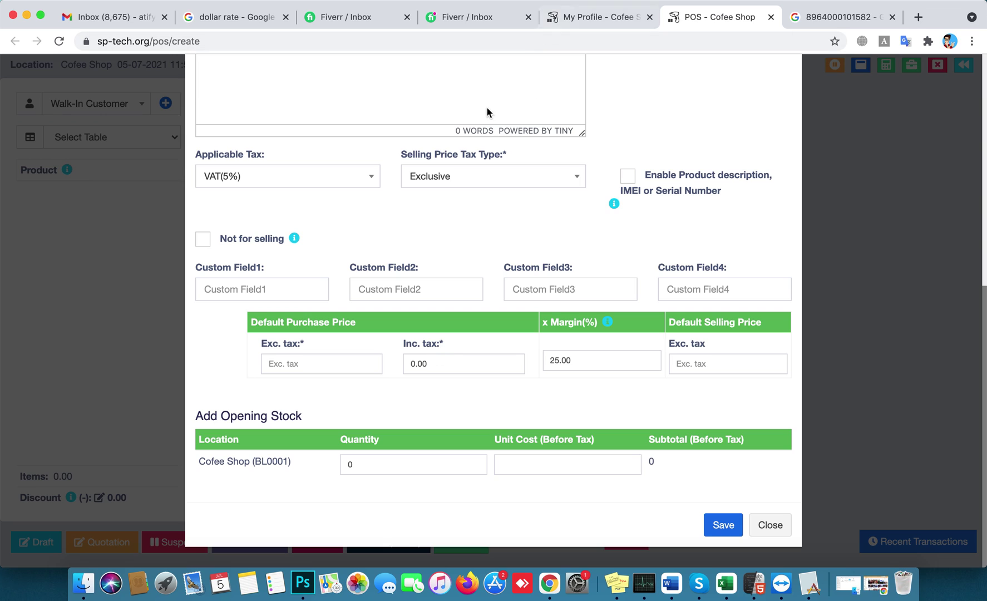
click(456, 185)
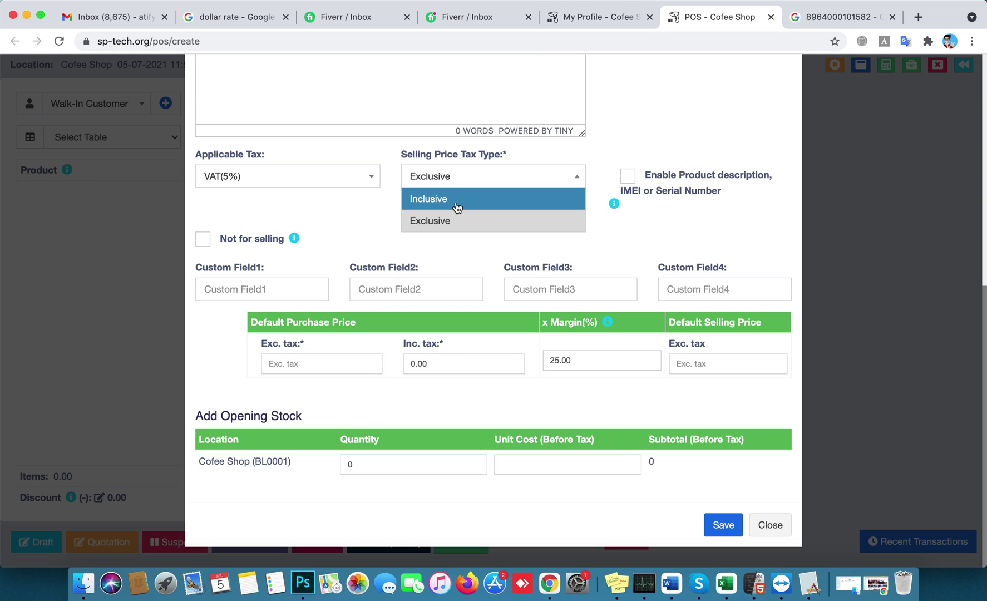
click(456, 201)
Set the tax-inclusive purchase price to 10 and the tax-inclusive selling price to 15
double_click(439, 368)
text(10)
key(Tab)
key(Tab)
text(15)
key(Tab)
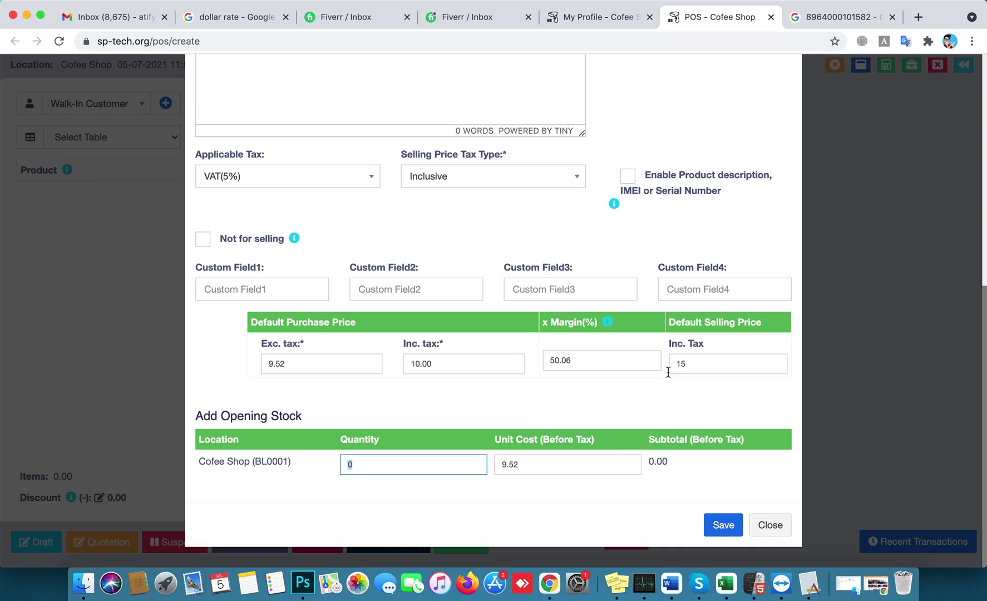
click(689, 365)
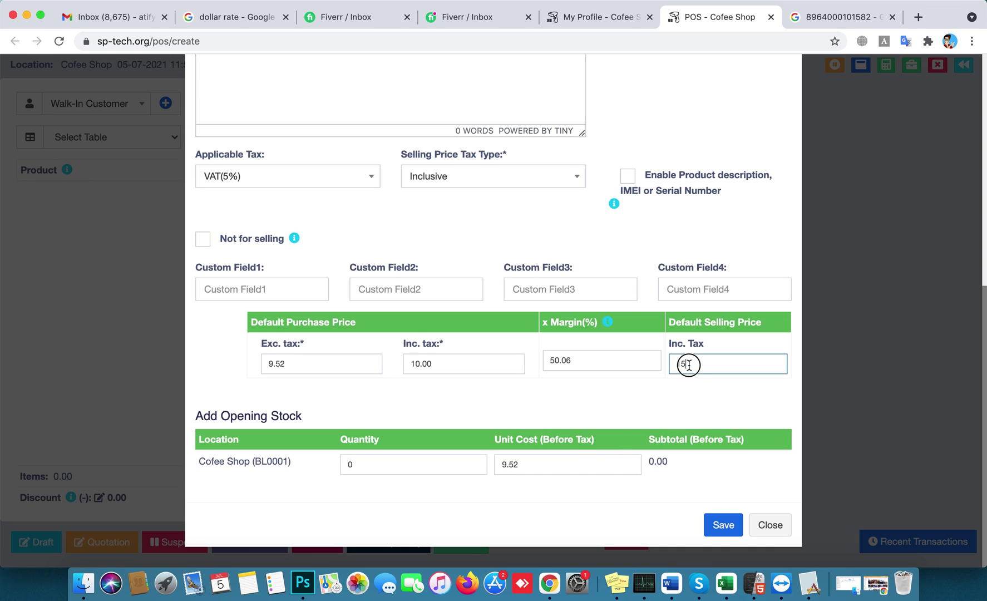
double_click(677, 365)
Enter an opening stock quantity of 15 for the Cofee Shop location
double_click(362, 466)
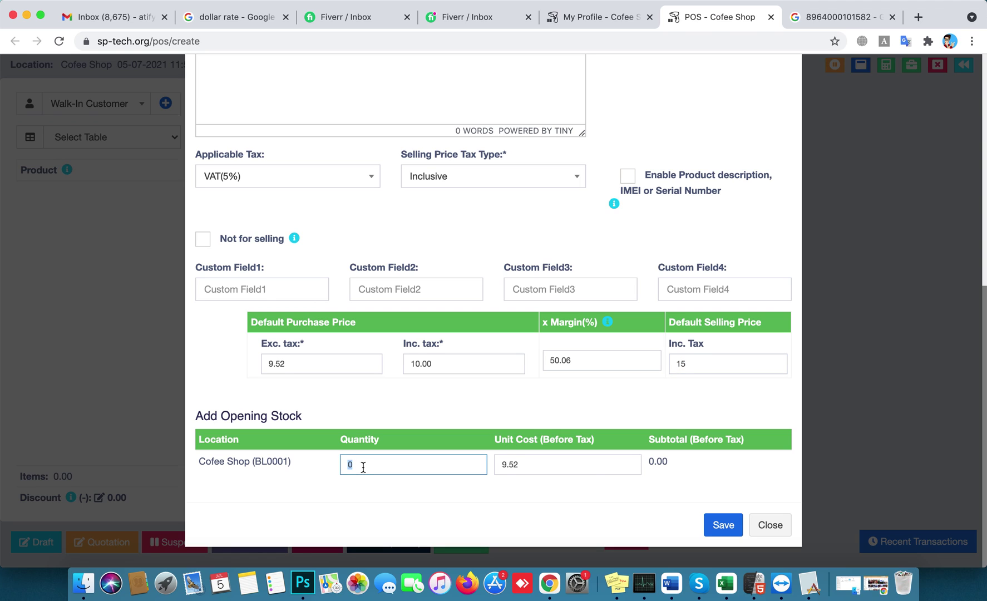
text(15)
click(484, 498)
scroll(458, 354, up, 10)
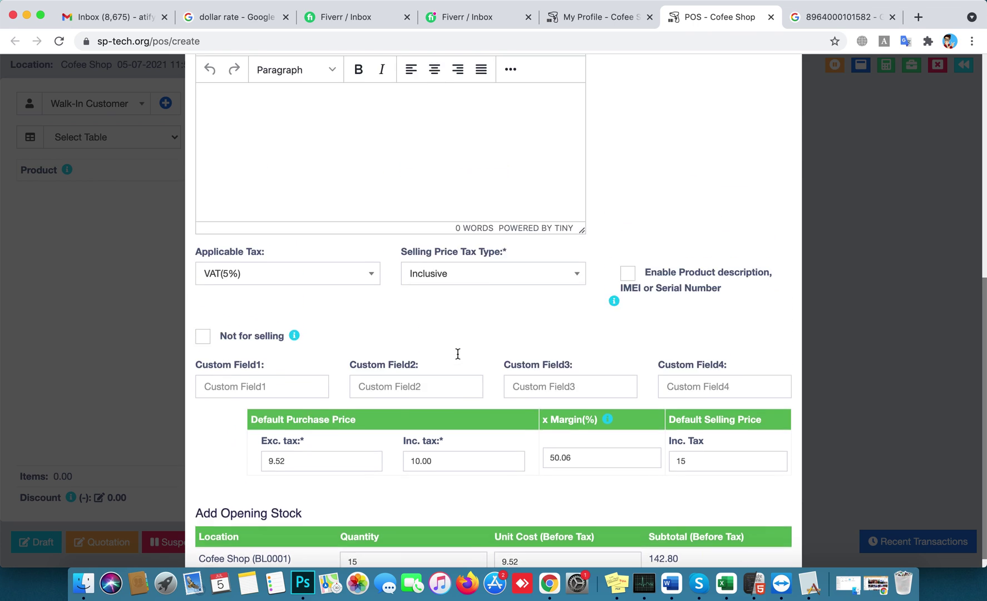
click(430, 159)
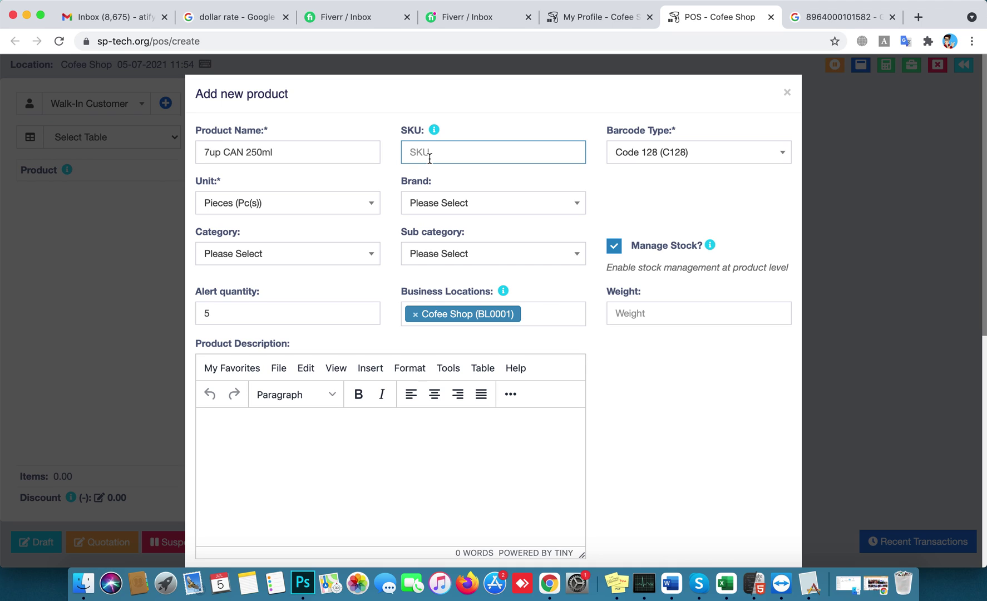
scroll(398, 390, down, 10)
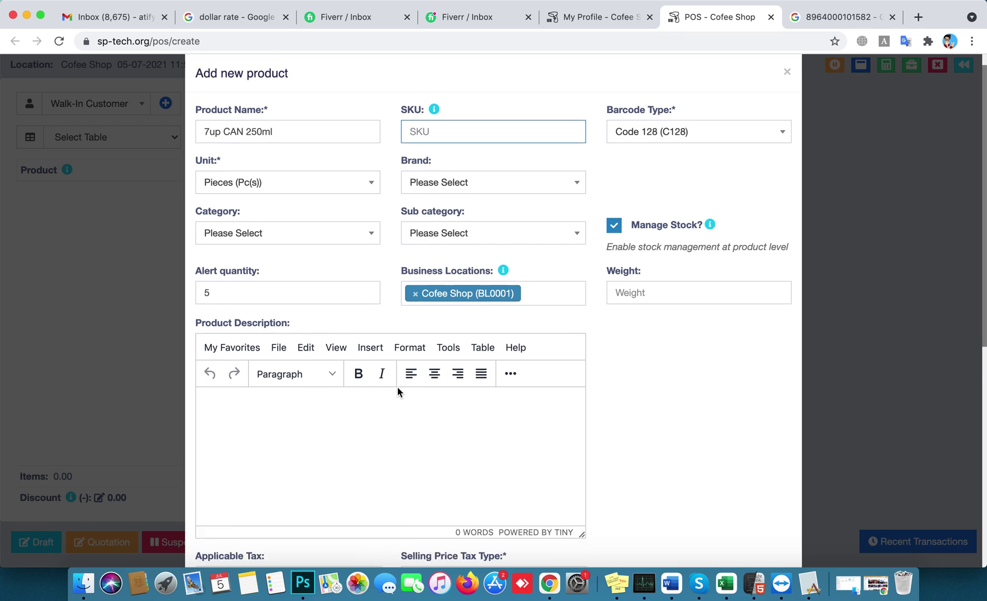
scroll(397, 386, up, 10)
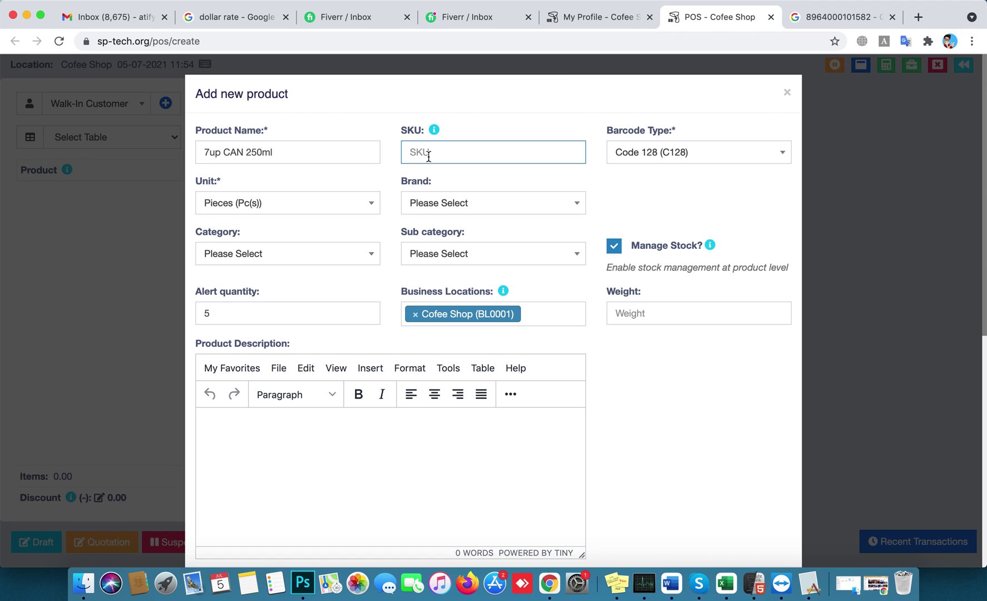
key(super+v)
key(Return)
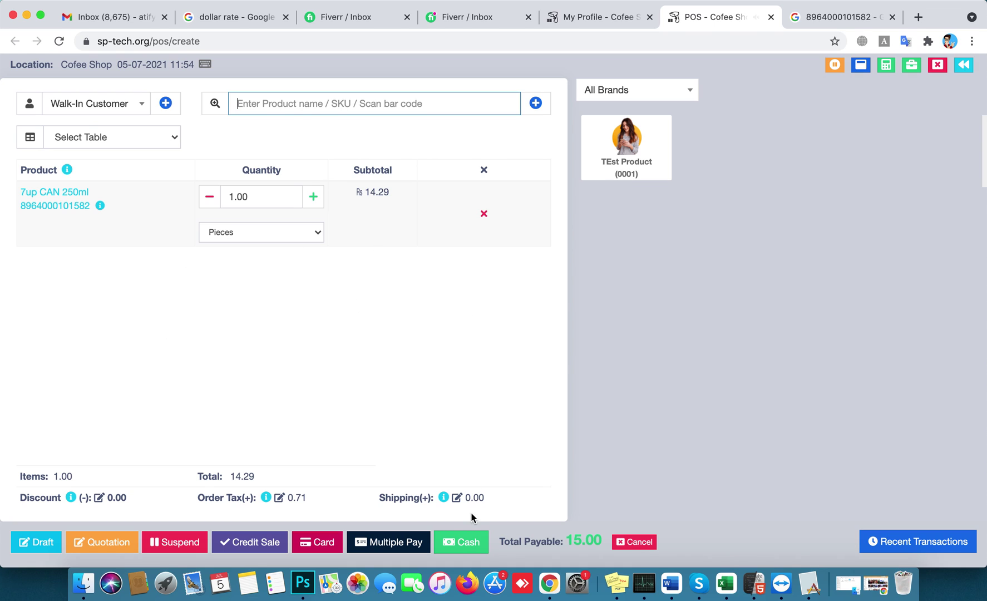
Remove the 7up CAN 250ml line from the current sale
click(481, 213)
Open the product list on the back-office browser tab and look over the 7up CAN 250ml entry and its available actions
click(609, 21)
click(47, 194)
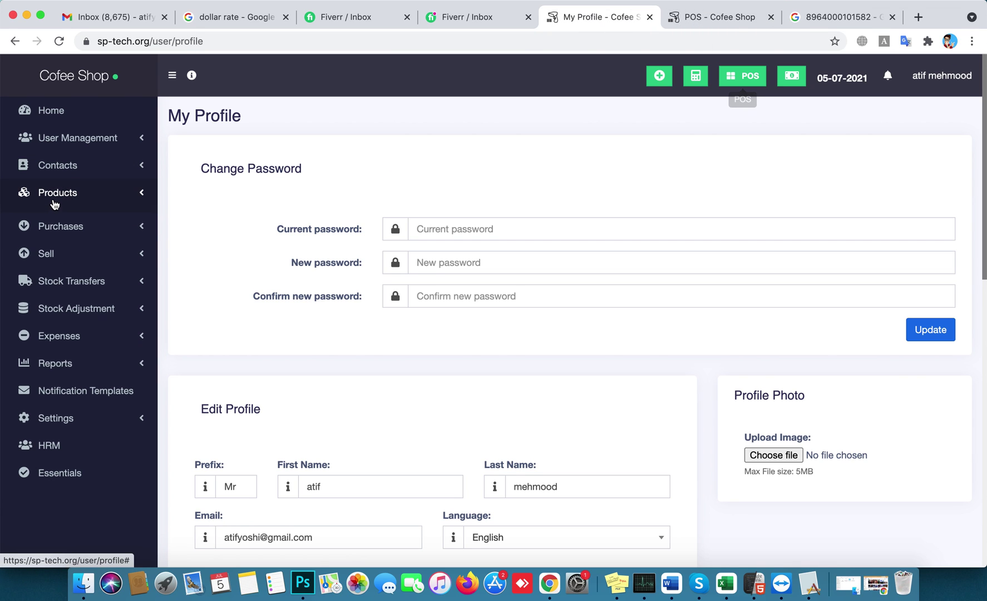
click(59, 218)
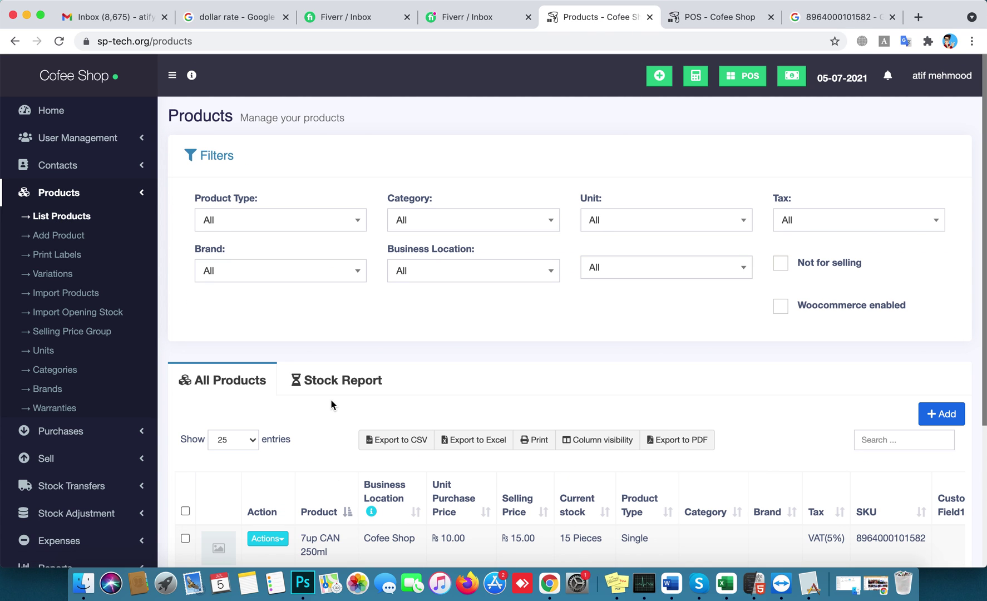
scroll(331, 399, down, 5)
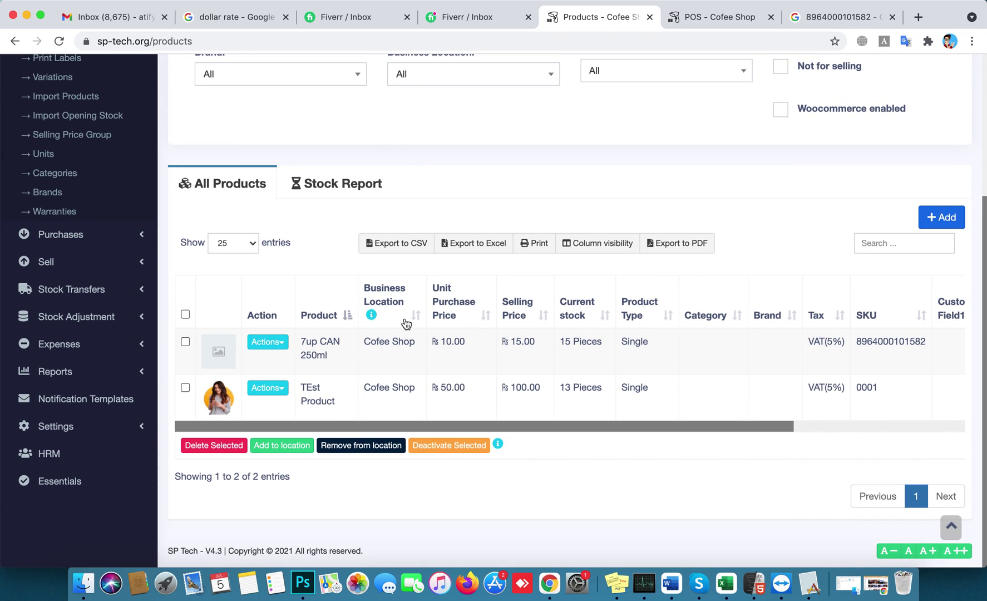
click(272, 344)
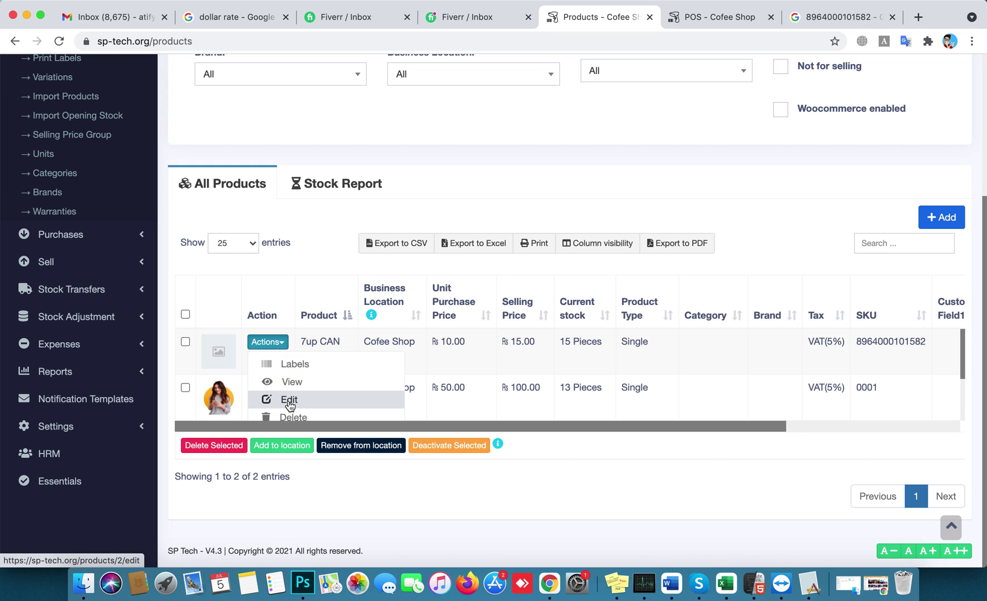
click(328, 234)
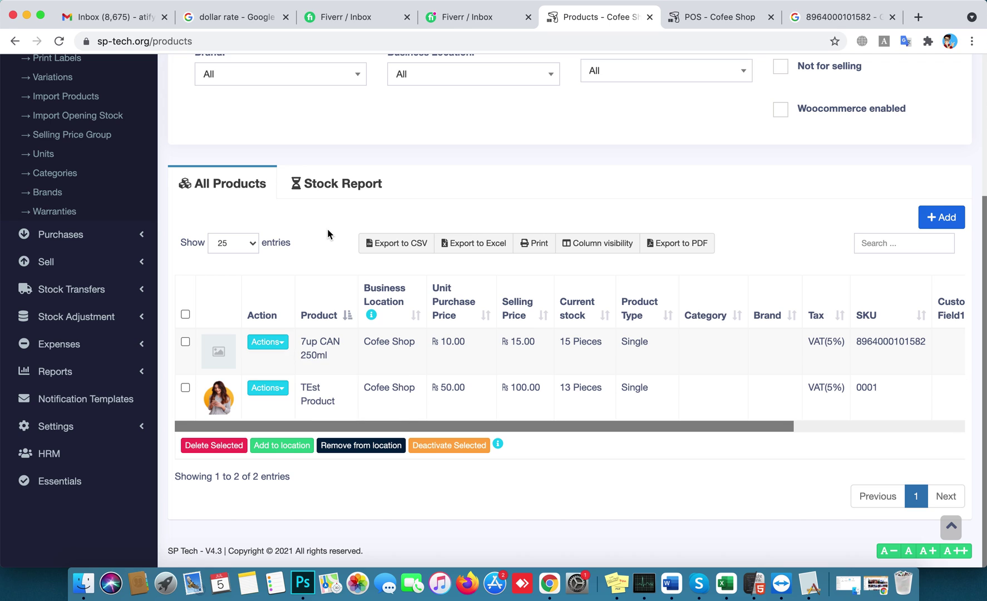
scroll(328, 234, up, 1)
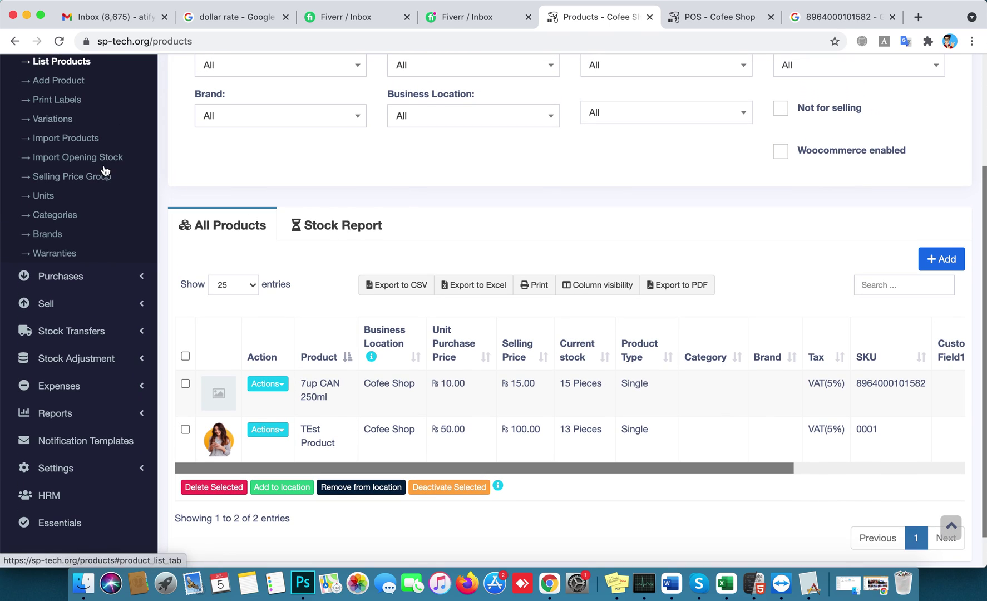
Open the Import Products page and read through the instructions for the import file's columns
click(62, 139)
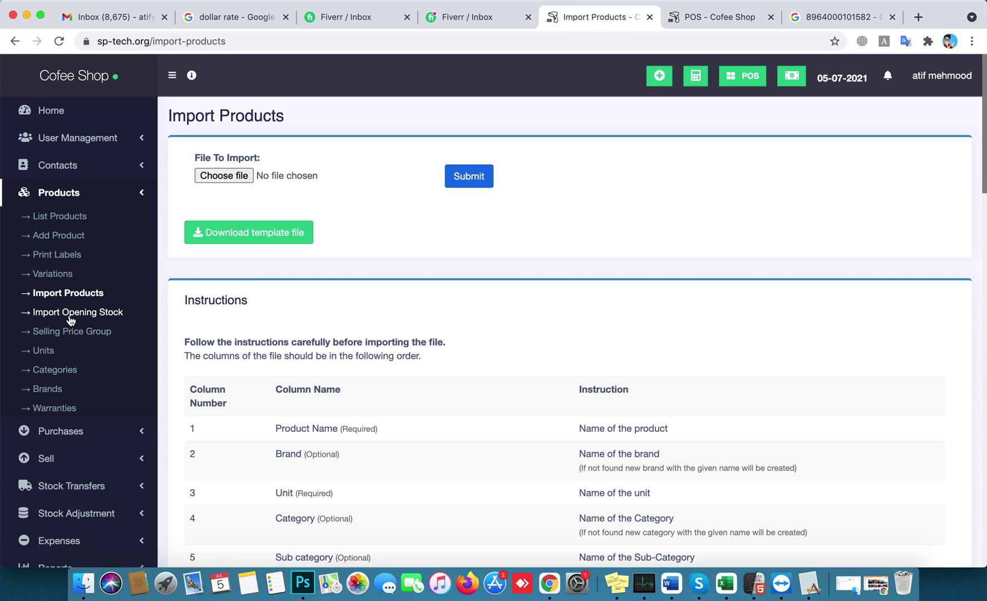
scroll(443, 392, down, 5)
scroll(444, 394, down, 15)
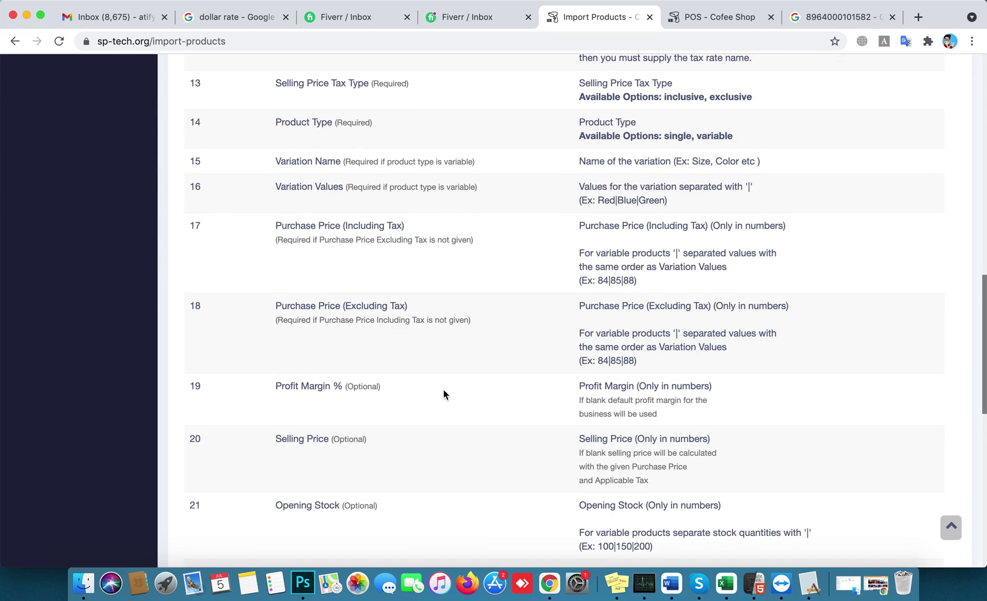
scroll(444, 389, down, 10)
scroll(443, 389, up, 13)
scroll(443, 389, up, 13)
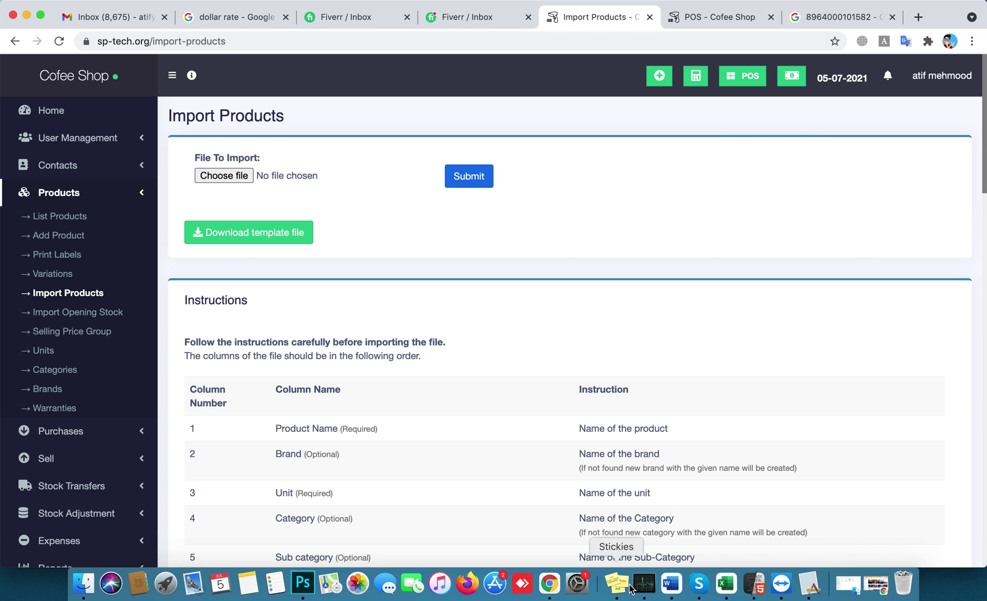
Switch to Excel and examine the name, brand and unit entries for Product A in the sample import file
click(727, 584)
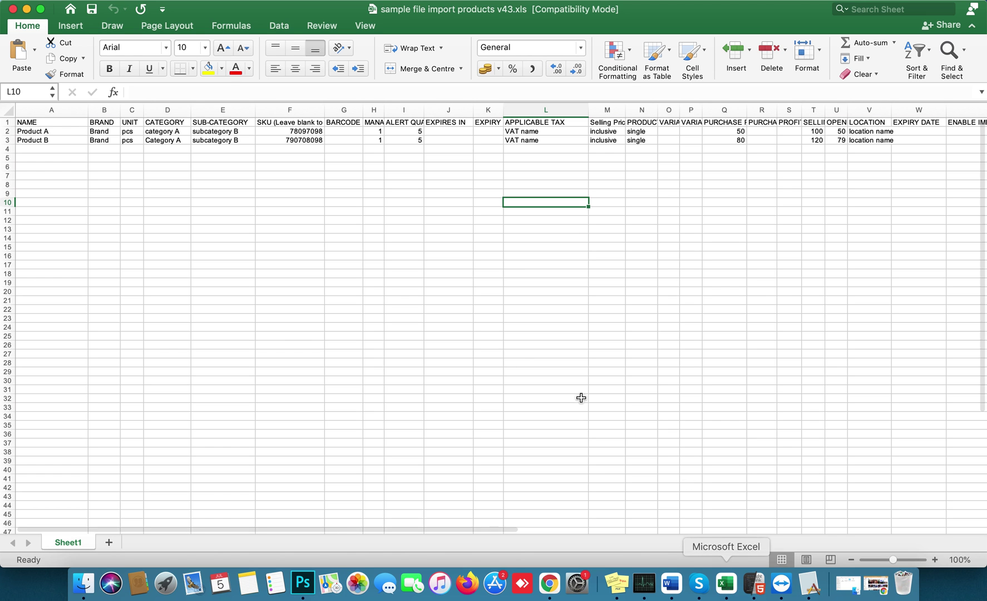
click(208, 131)
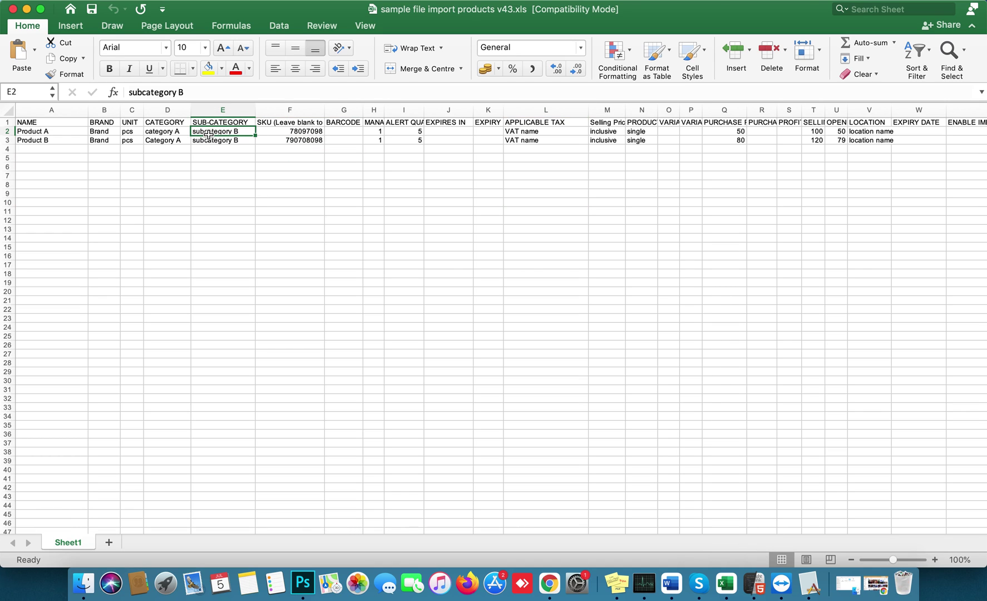
key(Left)
key(Left)
key(Left)
key(Left)
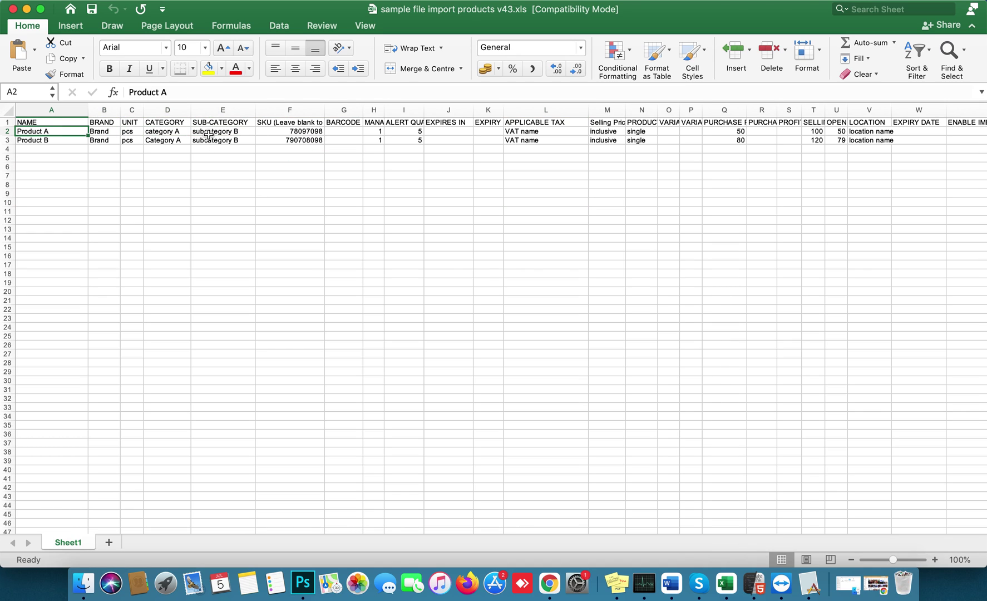
key(Down)
key(Up)
key(Right)
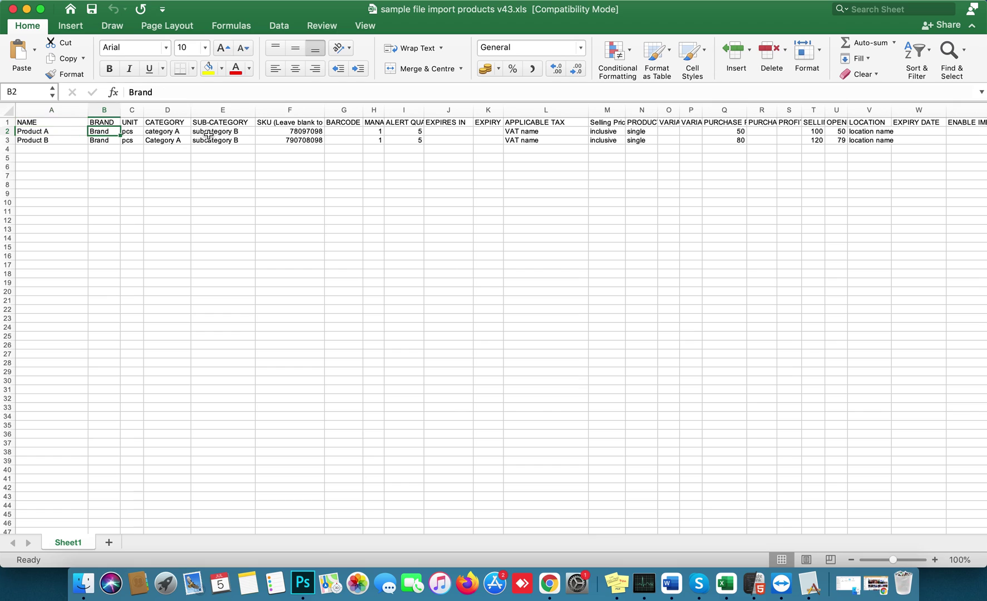
key(Right)
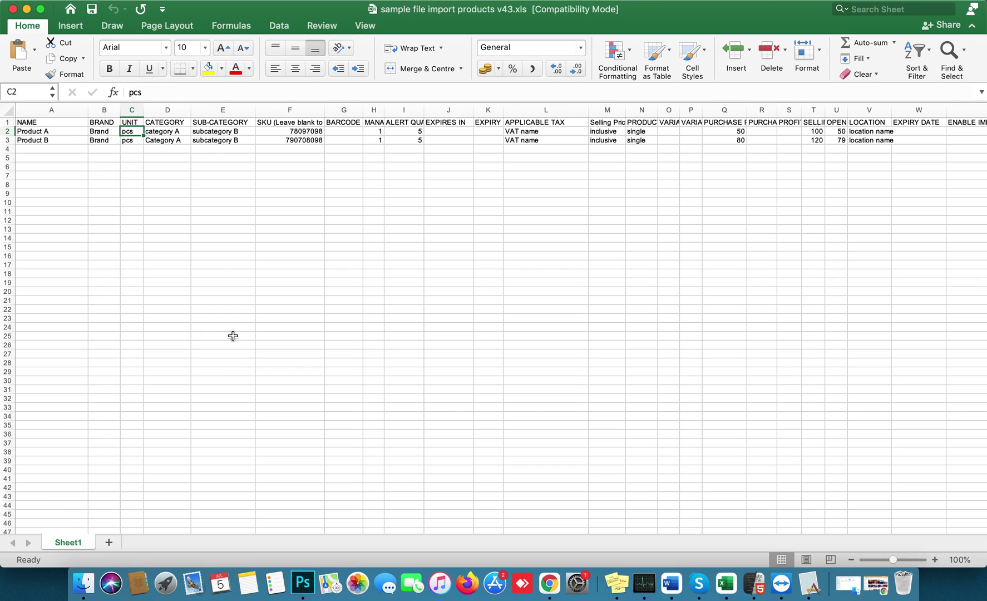
Switch to Chrome and update the Pieces unit's short name to pcs
click(551, 593)
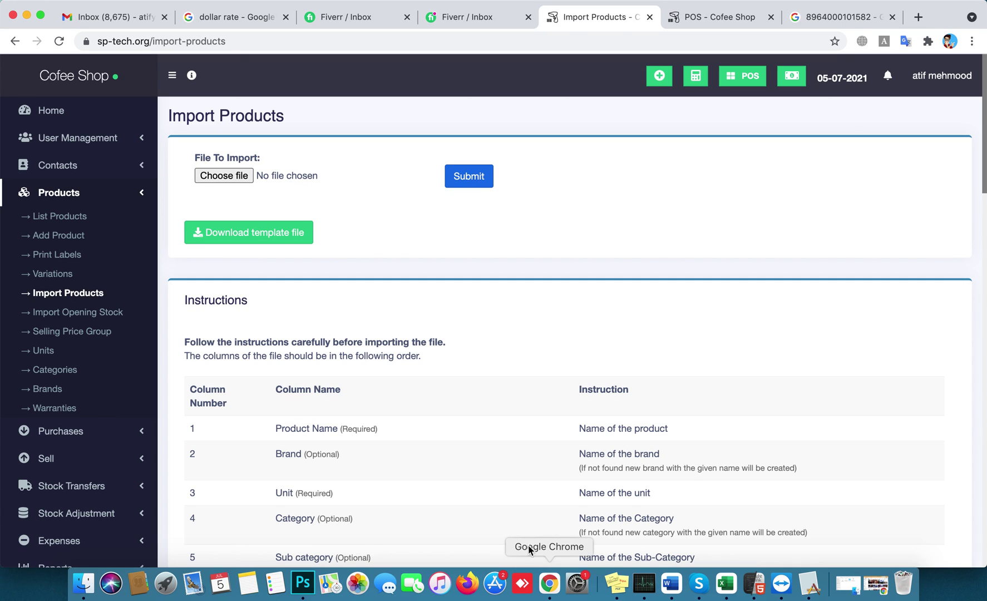
click(47, 353)
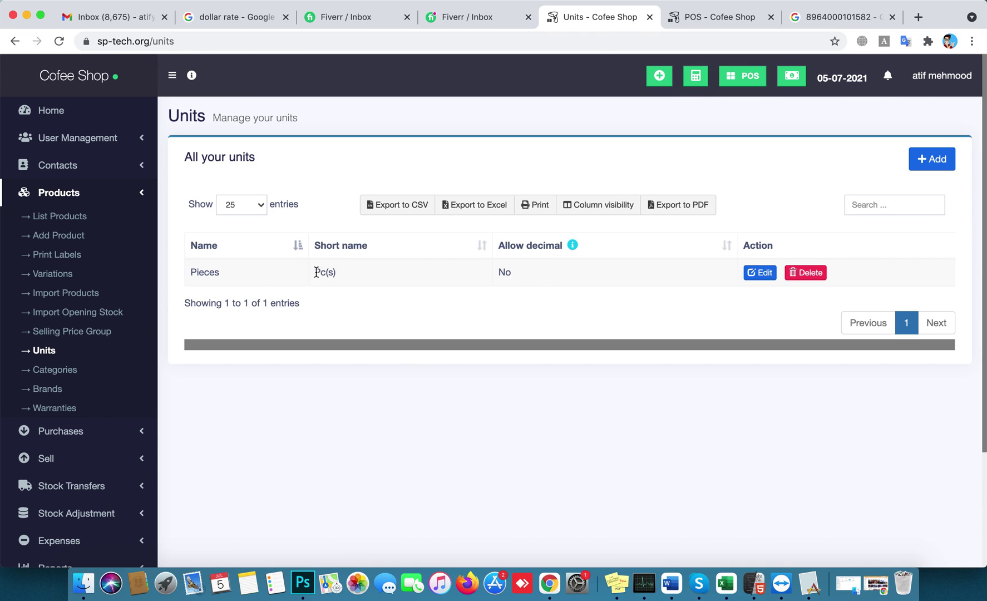
drag(314, 271, 352, 275)
click(758, 277)
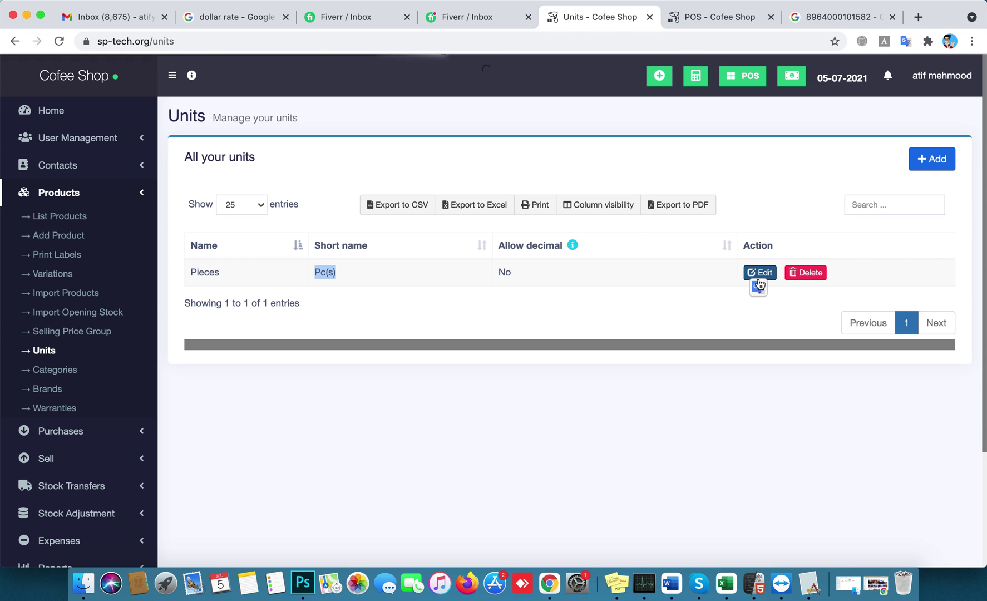
drag(363, 200, 264, 201)
text(pcs)
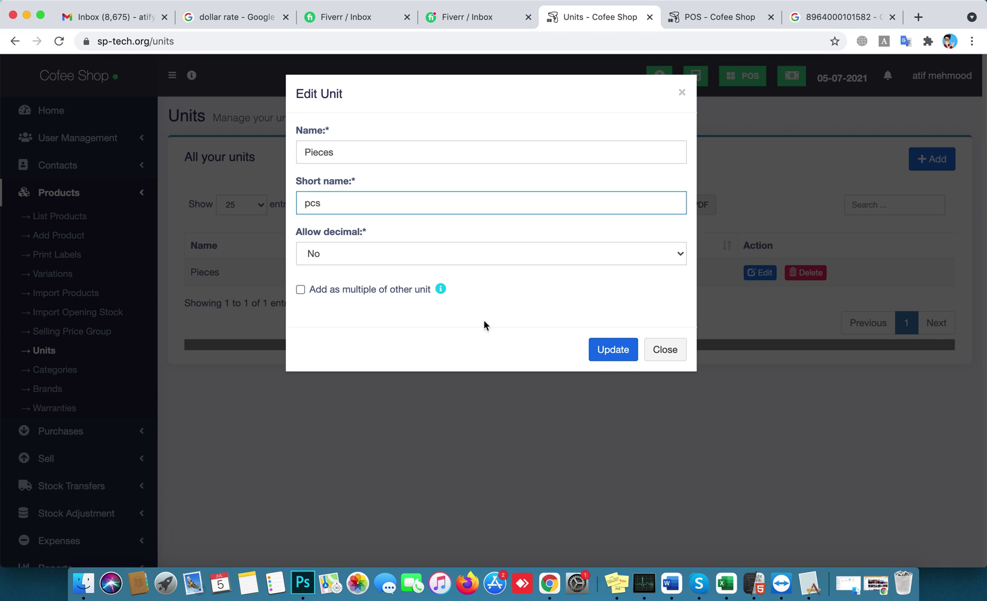
click(619, 352)
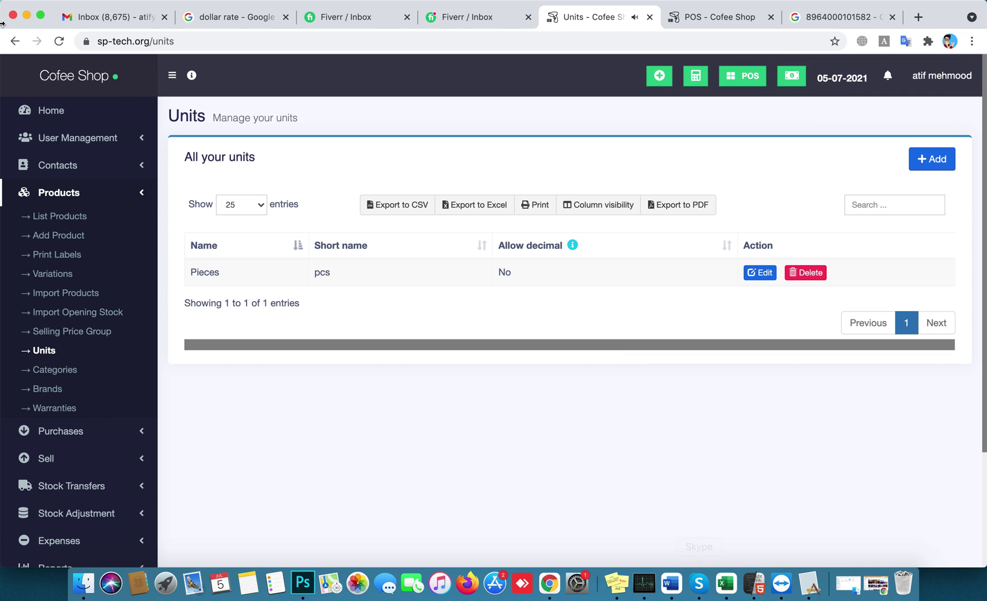
Open the home dashboard, return to Excel and check the unit and category entries in the sample file
click(56, 120)
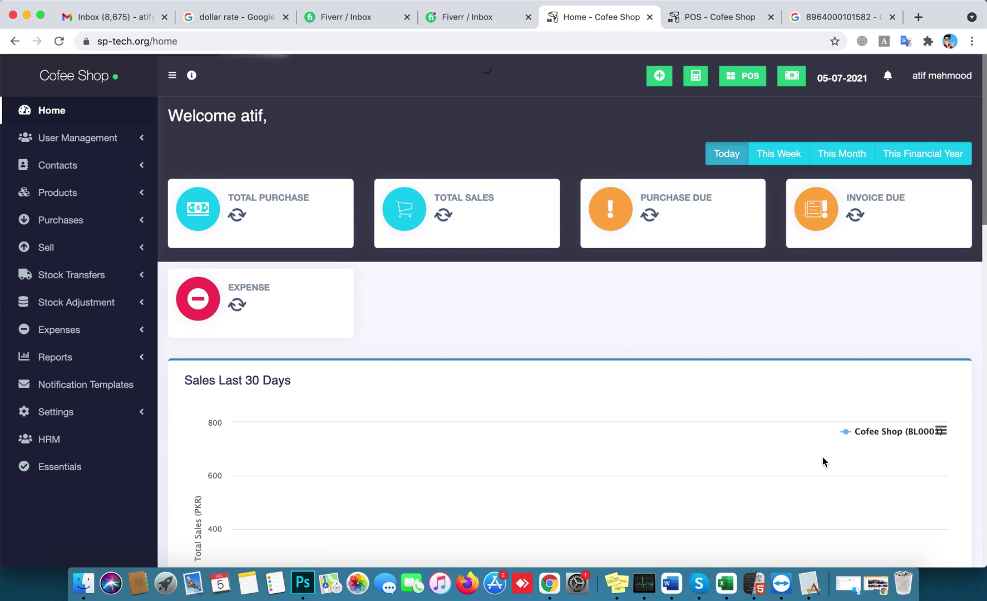
click(727, 585)
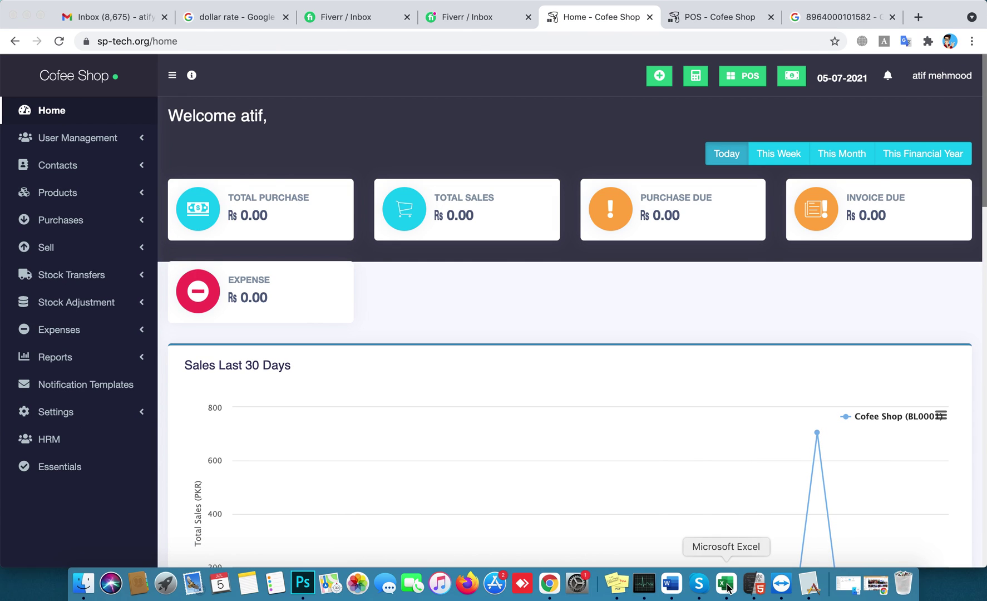
click(129, 143)
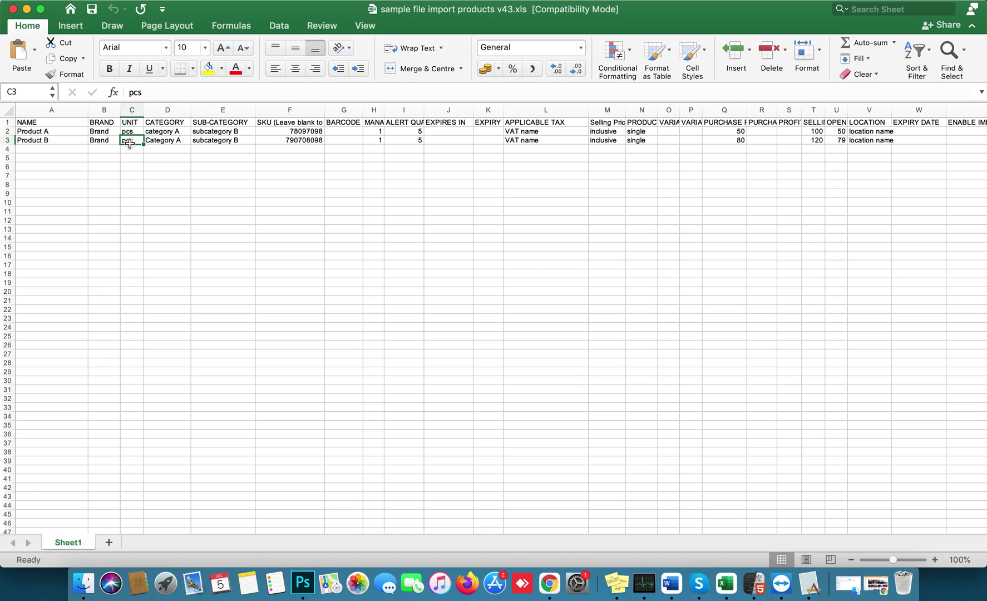
click(175, 132)
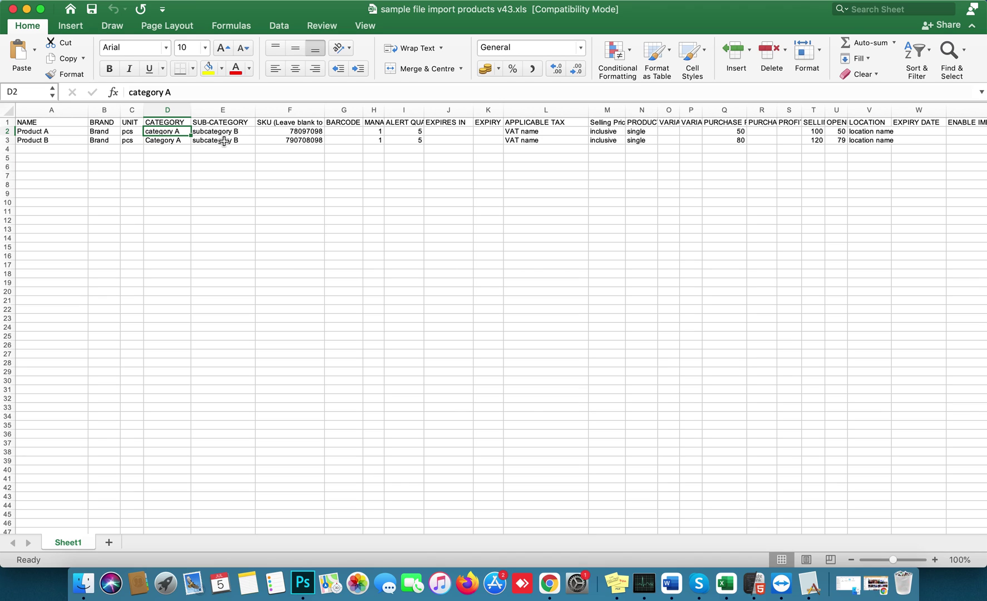
Copy Category A from Product B's category cell D3 into Product A's category cell D2
click(178, 140)
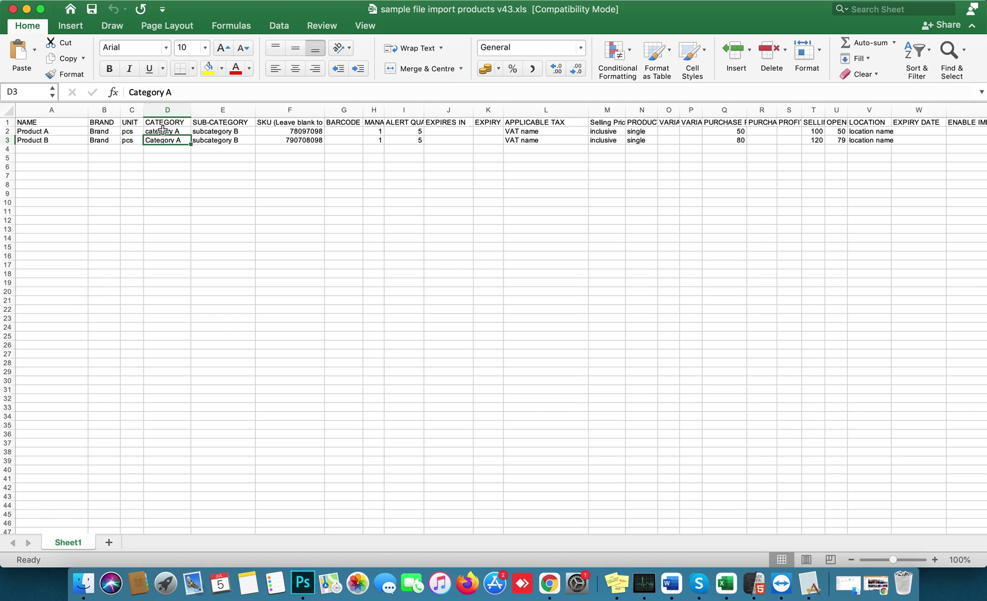
key(super+c)
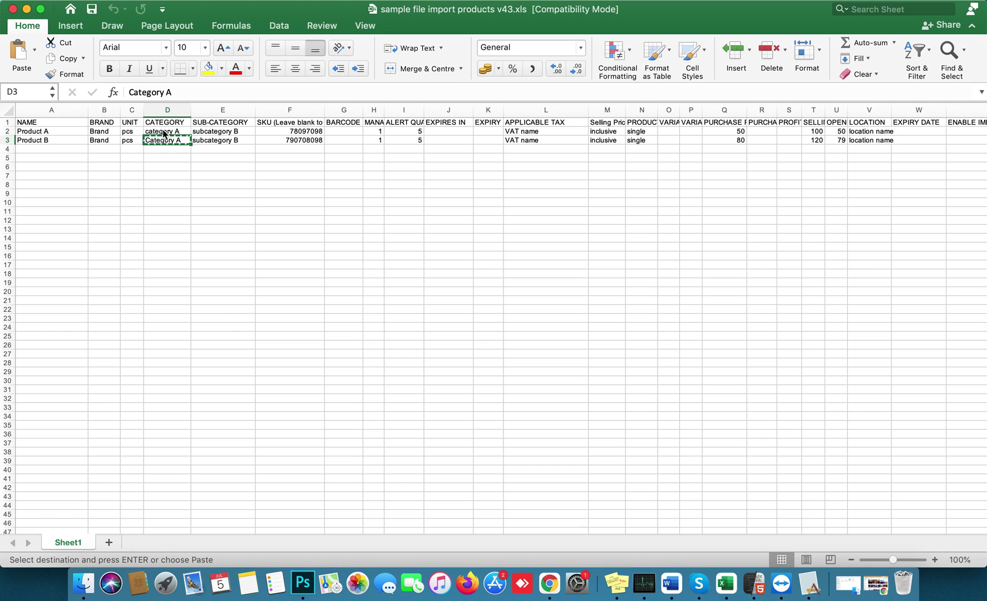
click(164, 132)
key(super+v)
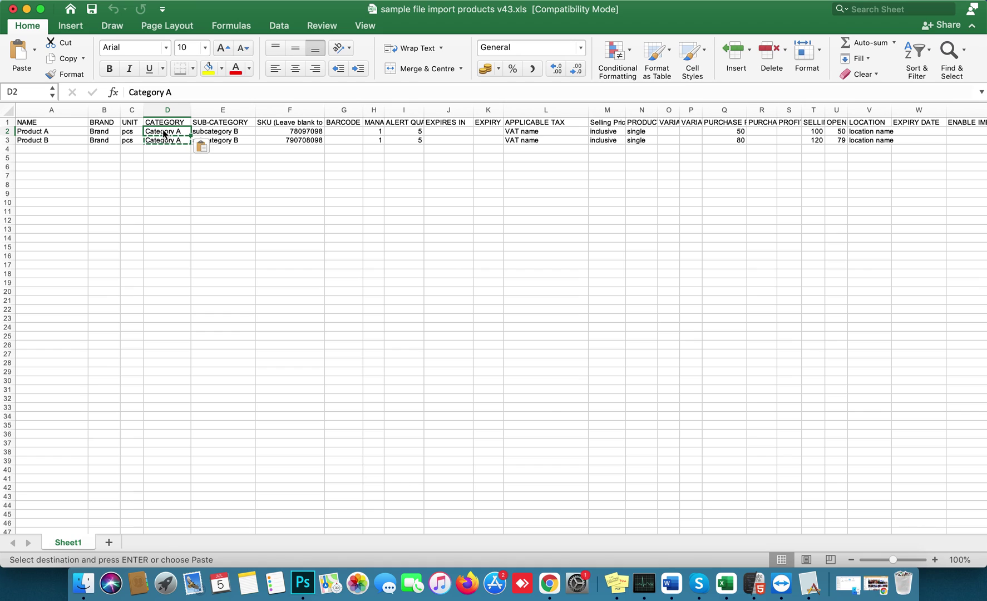
key(Escape)
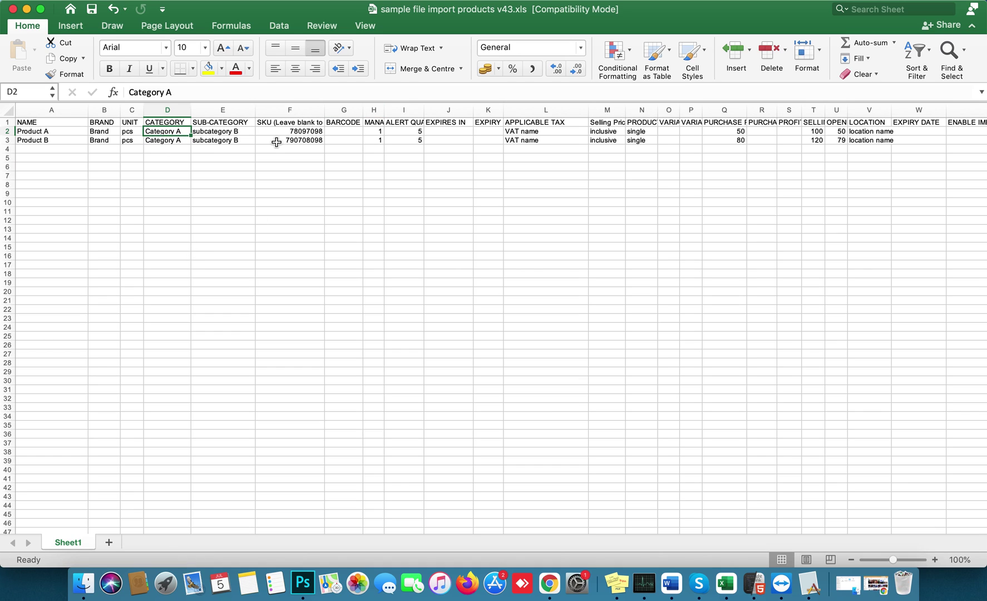
click(313, 132)
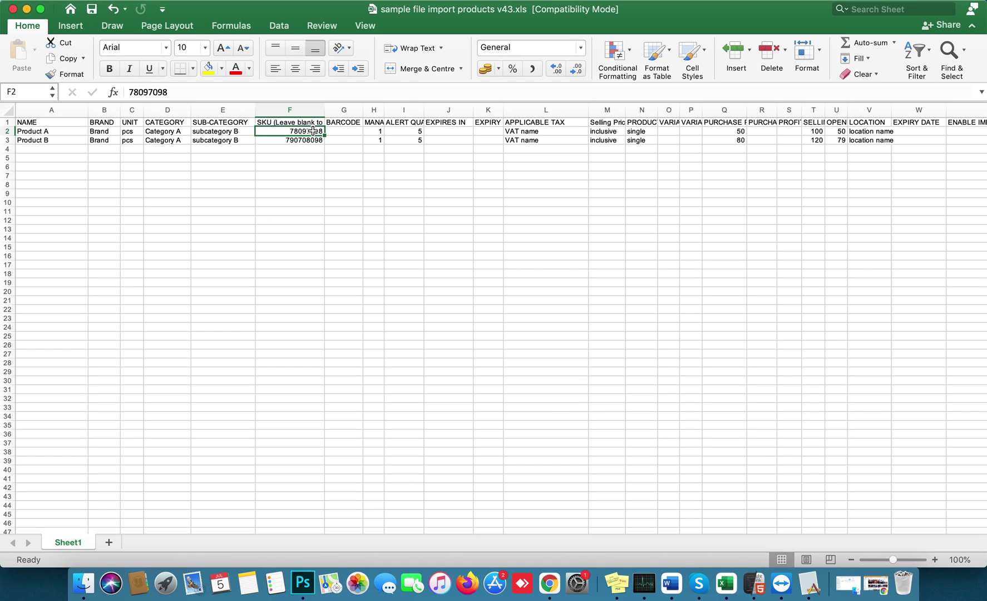
click(299, 150)
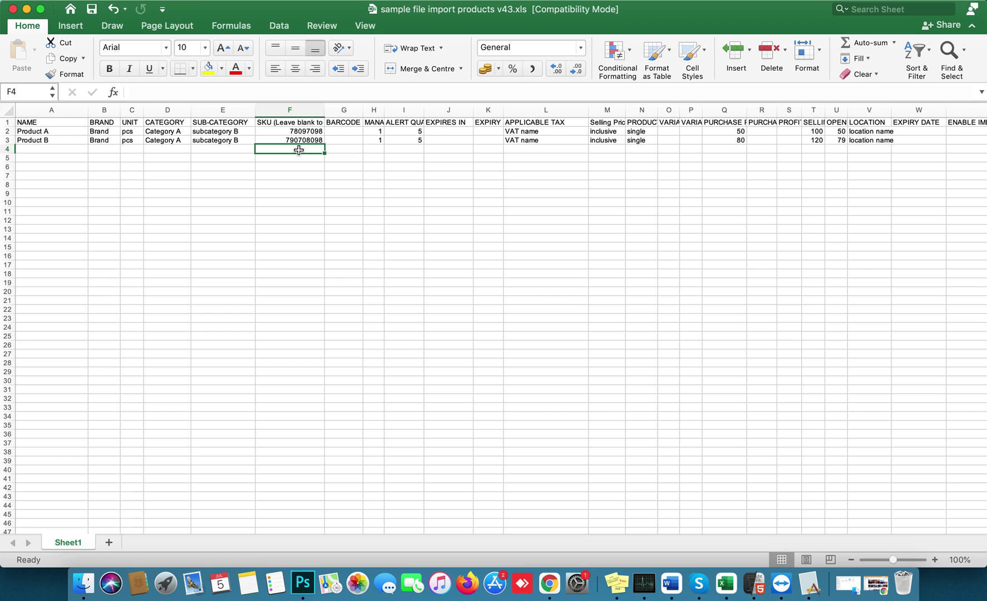
text(8964000000000)
key(Return)
text(8964000000000)
key(Return)
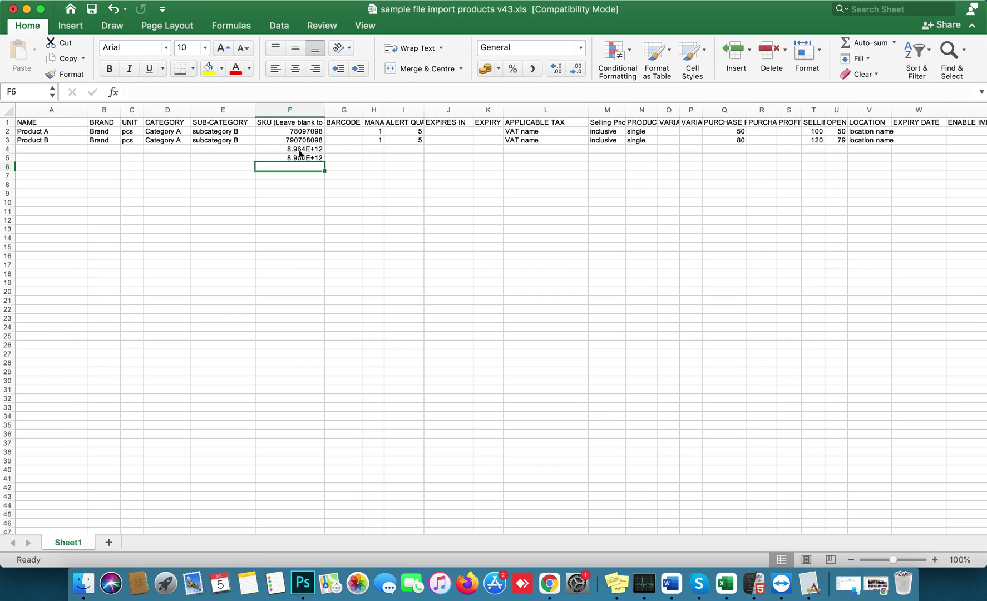
text(8964000000000 8964000000000 8964000000000 8964000000000 8964000000000 8964000000000 8964000000000 8964000000000 8964000100000 8964000000000 8964000000000 8964000000000 8964000000000)
key(Return)
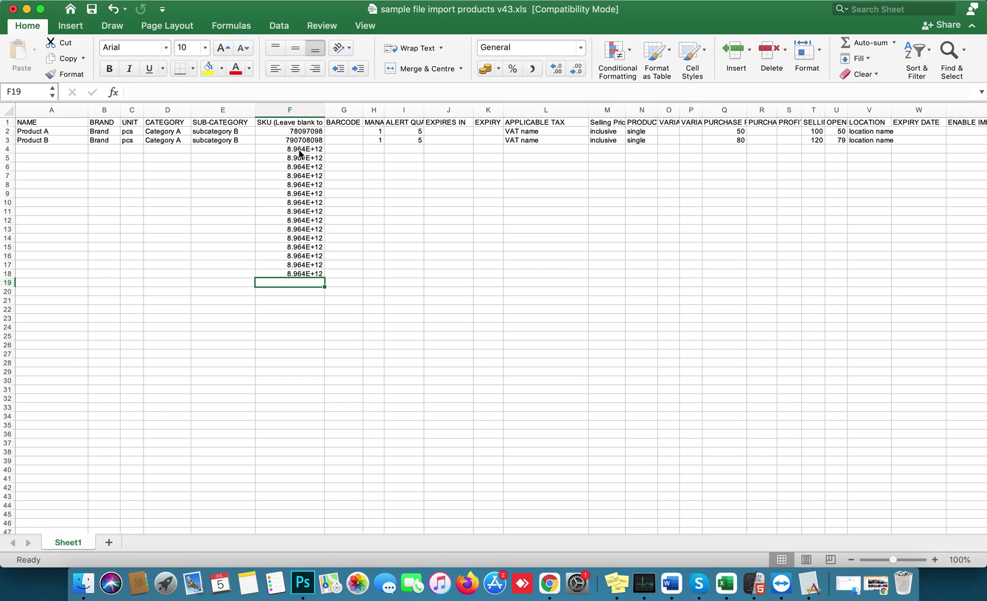
Select the SKU column cells from F19 up to F4 to review the entered barcodes
key(shift+Up)
key(shift+Up)
key(shift+Up)
key(shift+Up)
key(shift+Up)
key(shift+Up)
key(shift+Up)
key(shift+Up)
key(shift+Up)
key(shift+Up)
key(shift+Up)
key(shift+Up)
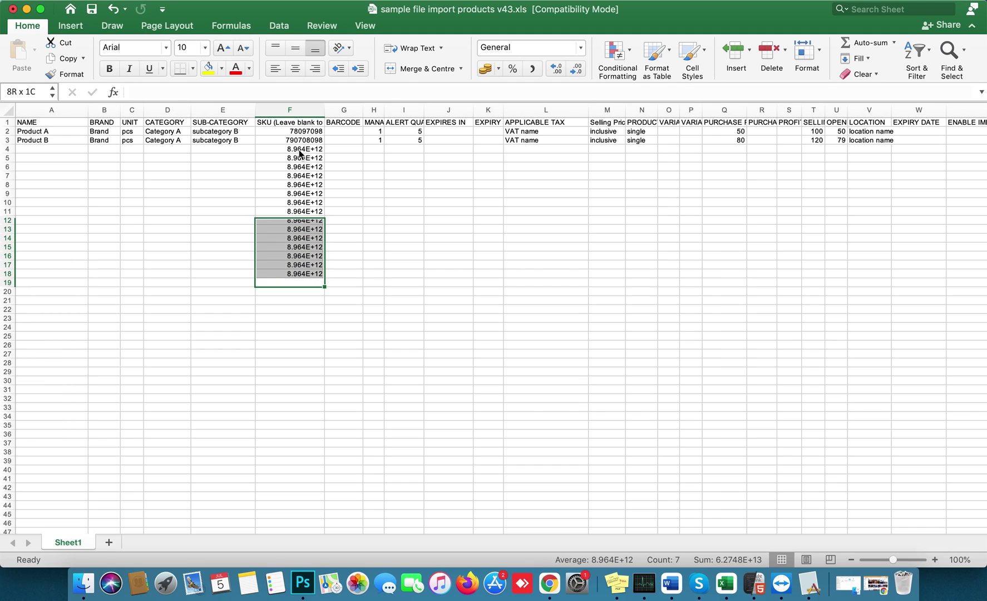
key(shift+Up)
key(shift+Up)
key(shift+Up)
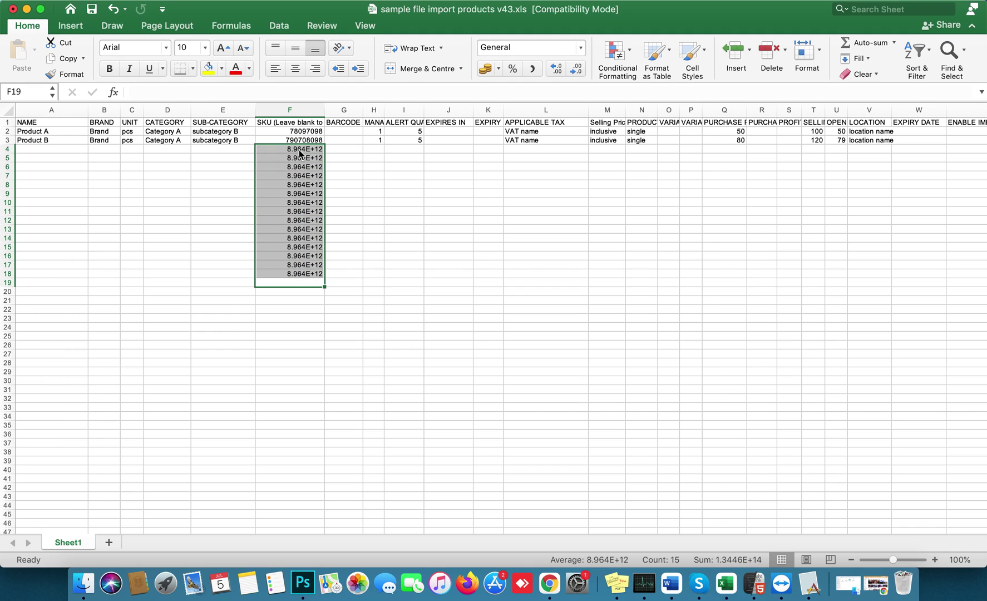
key(Down)
key(Up)
key(Up)
key(Up)
key(Down)
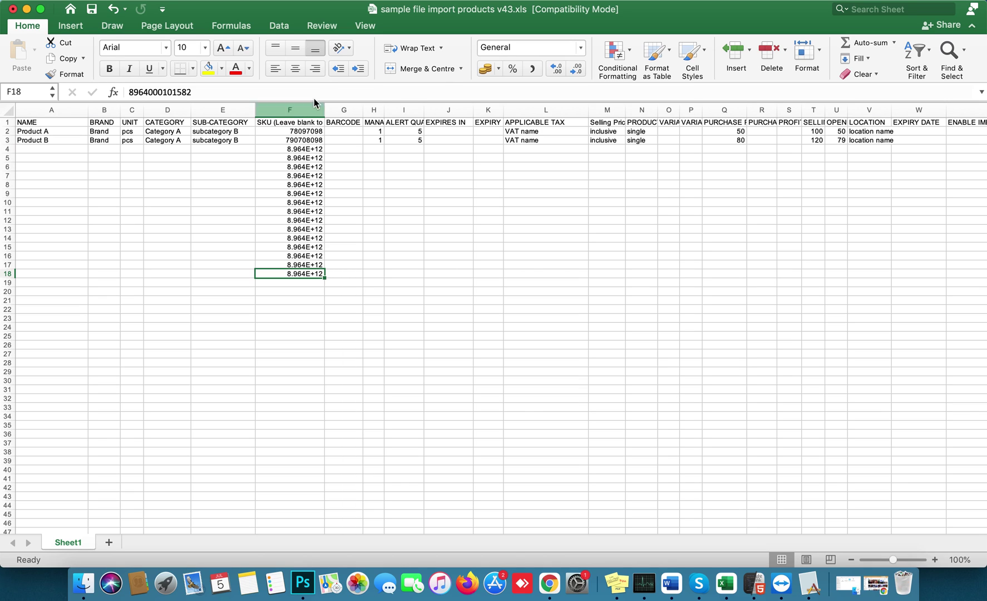
Format the entire SKU column F as Number with 0 decimal places
click(297, 111)
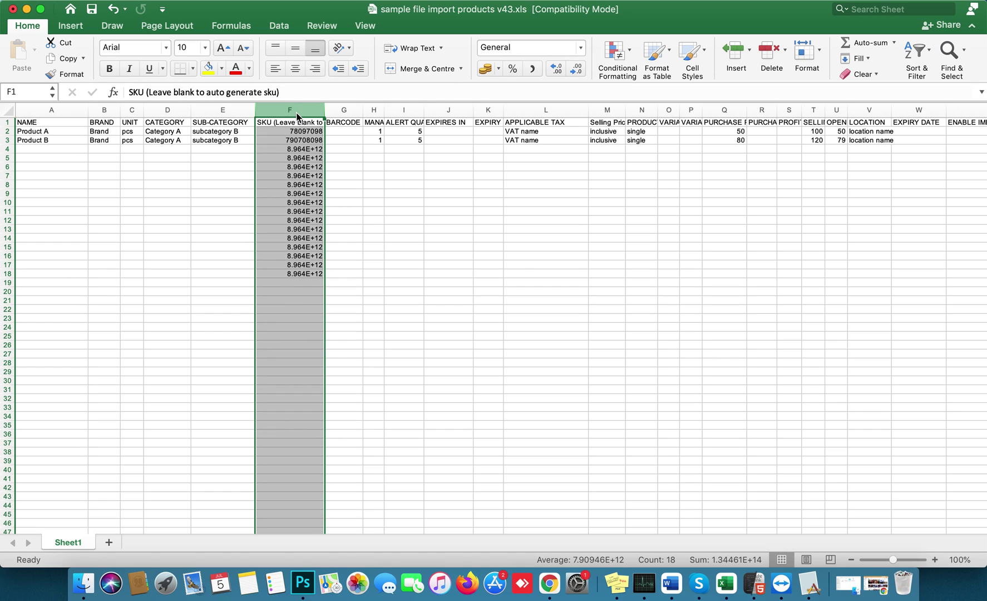
key(super+1)
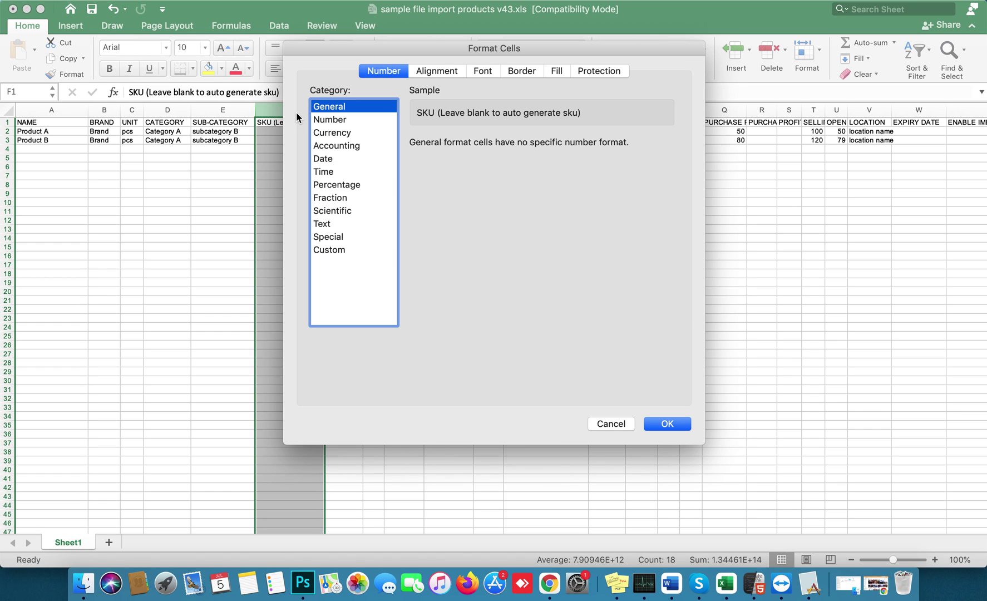
click(328, 118)
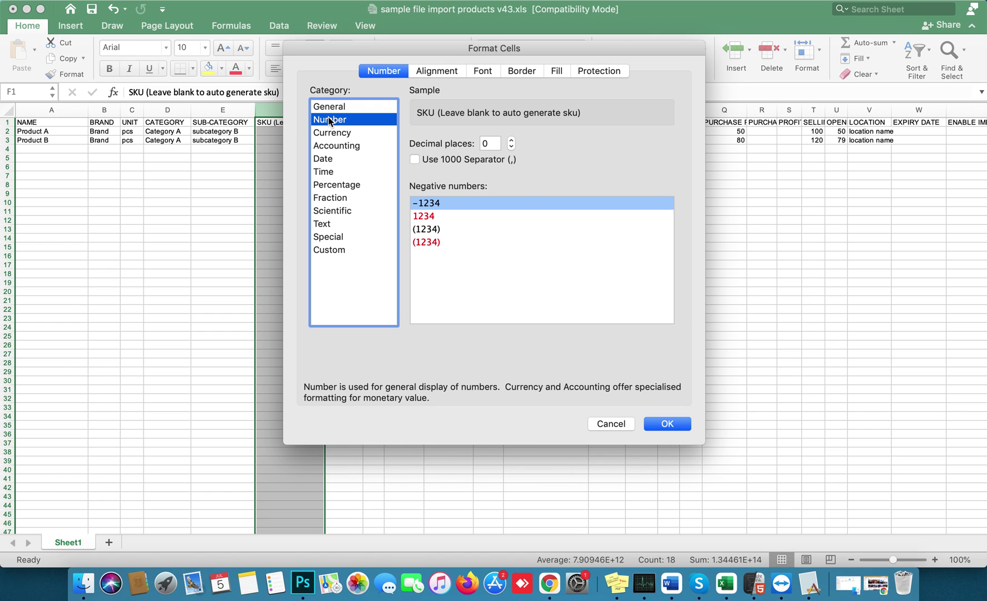
click(511, 146)
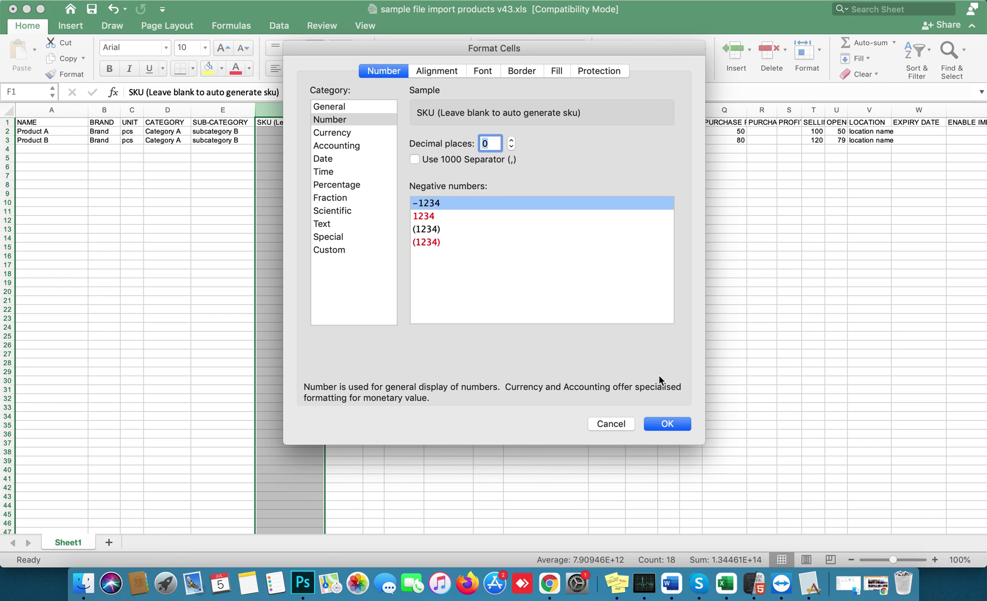
click(668, 423)
click(275, 272)
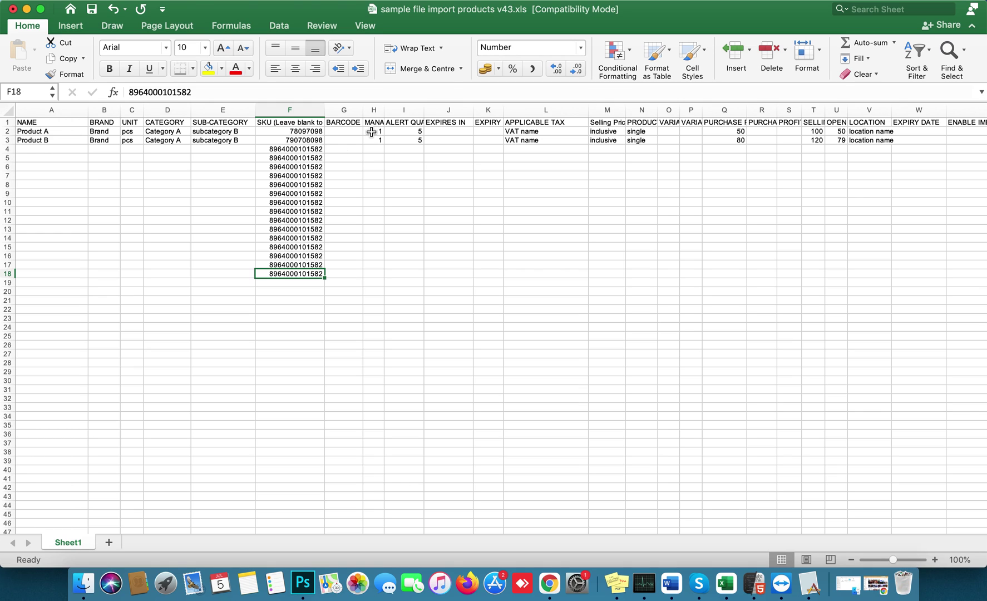
Delete the test barcodes from SKU cells F4 through F18
click(301, 148)
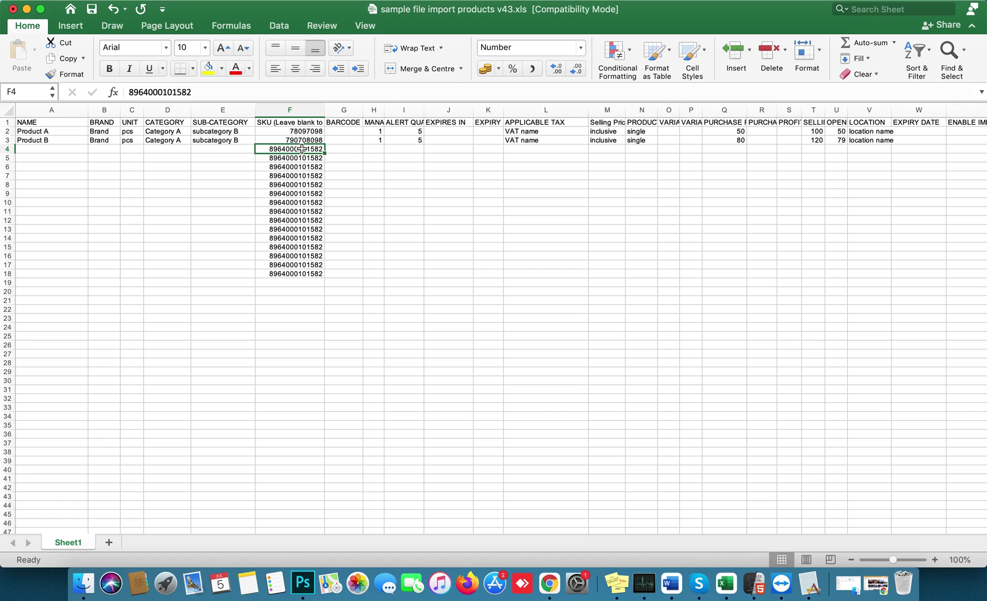
key(ctrl+shift+Down)
key(Delete)
Examine Product A's manage stock, alert quantity, expiry and applicable tax cells along row 2
key(Up)
key(Up)
key(Right)
key(Right)
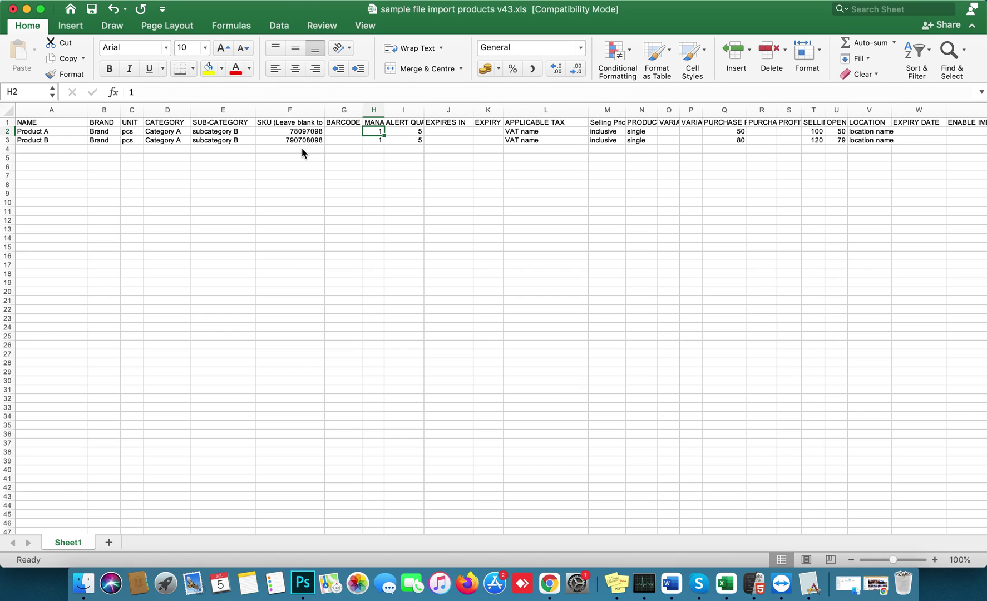
key(Right)
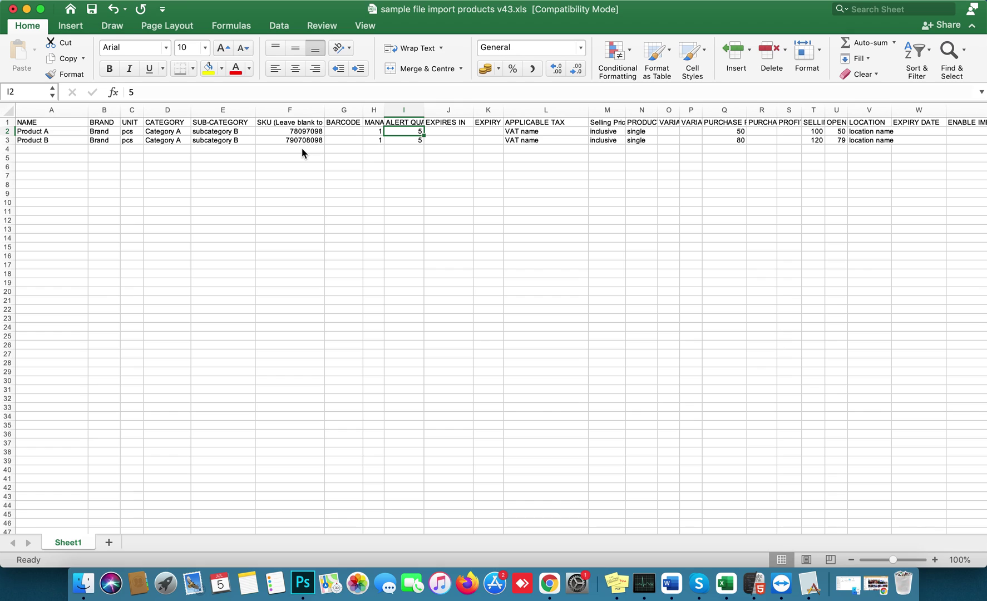
key(Right)
key(Right)
key(Right)
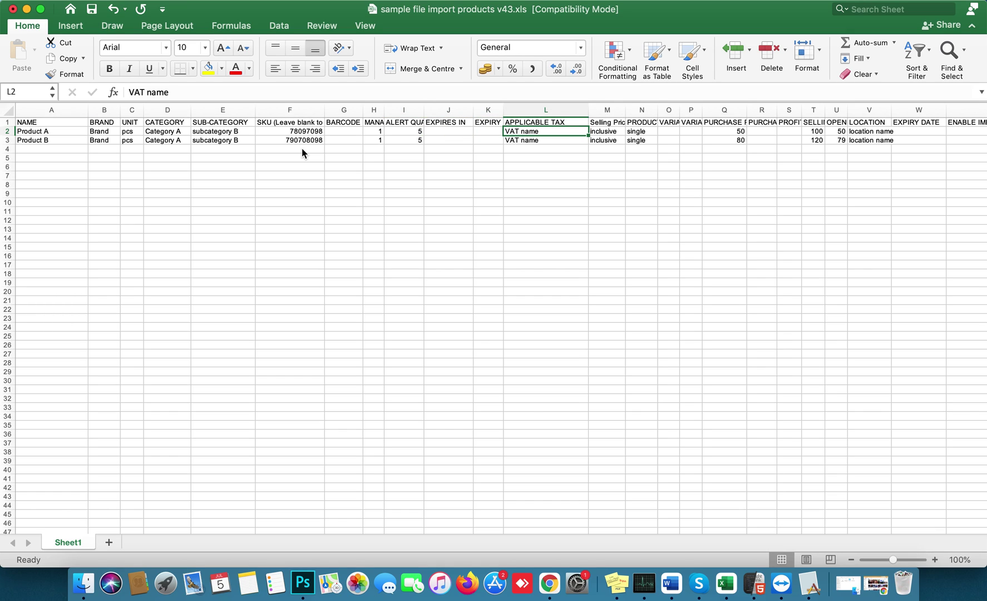
Switch to Chrome and open the Tax Rates page of the coffee shop system's settings
click(558, 586)
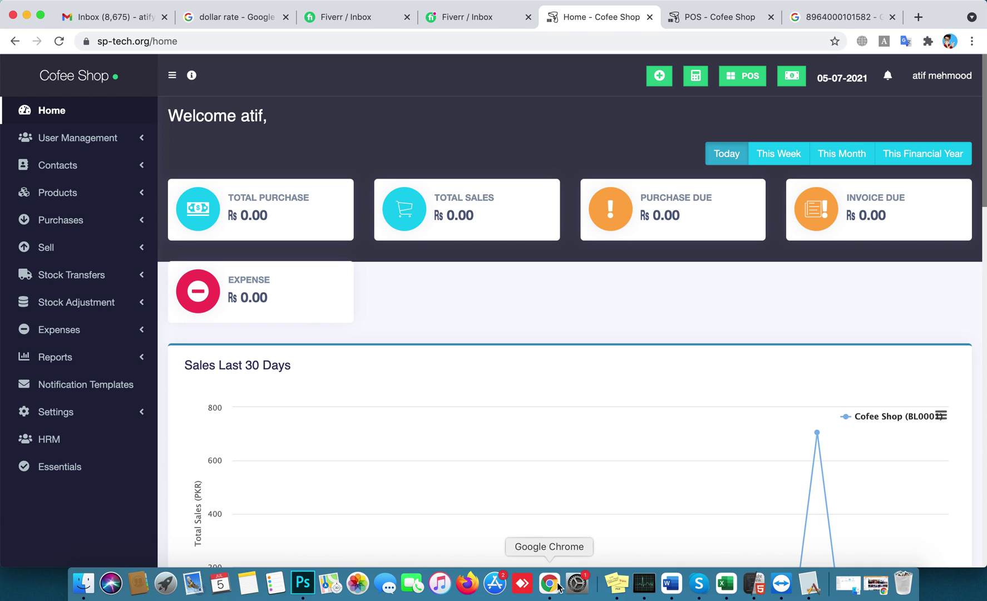
click(51, 421)
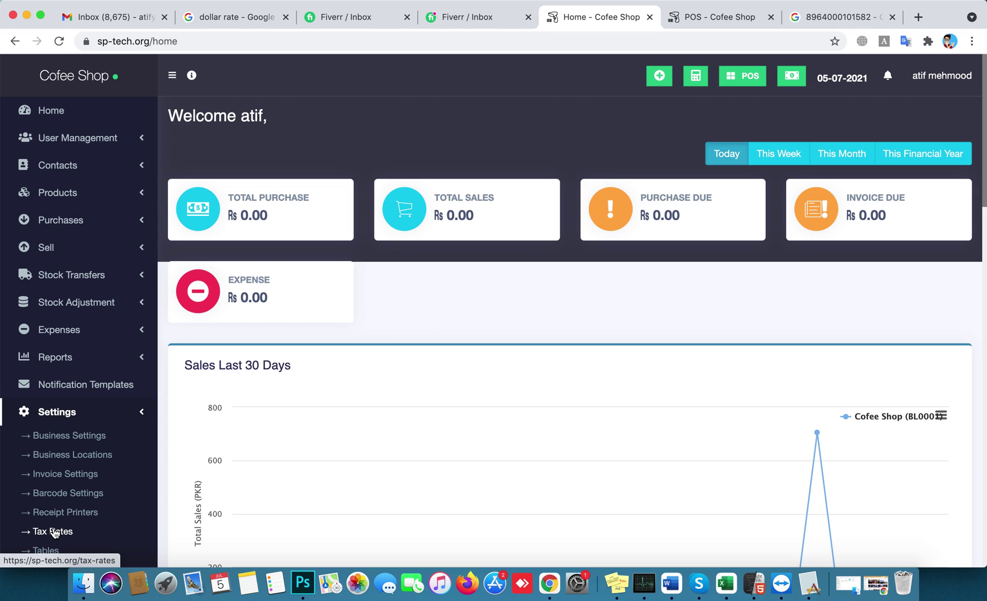
click(54, 531)
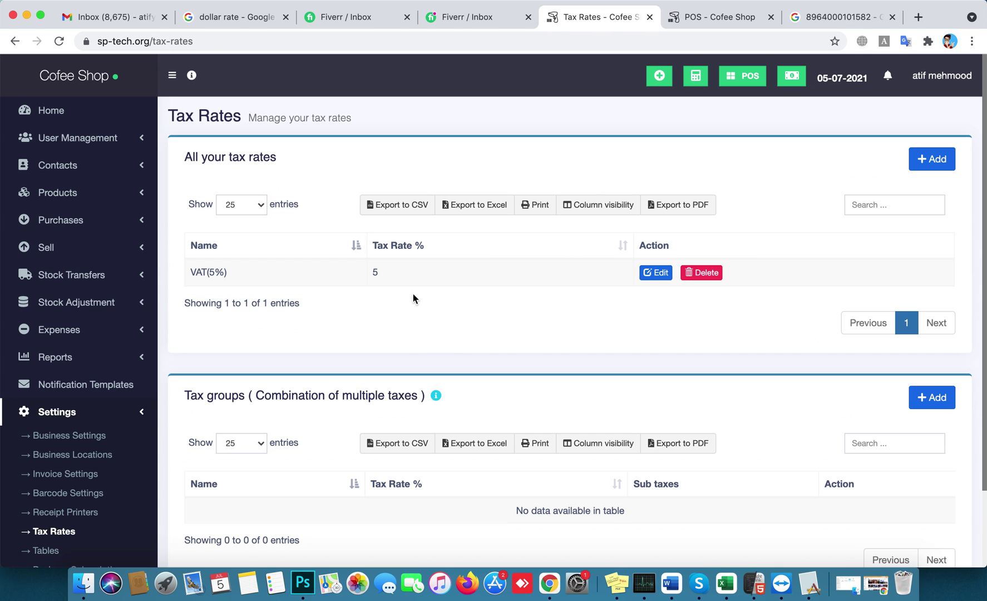
Copy the complete tax name VAT(5%) from the list of tax rates
drag(227, 272, 196, 271)
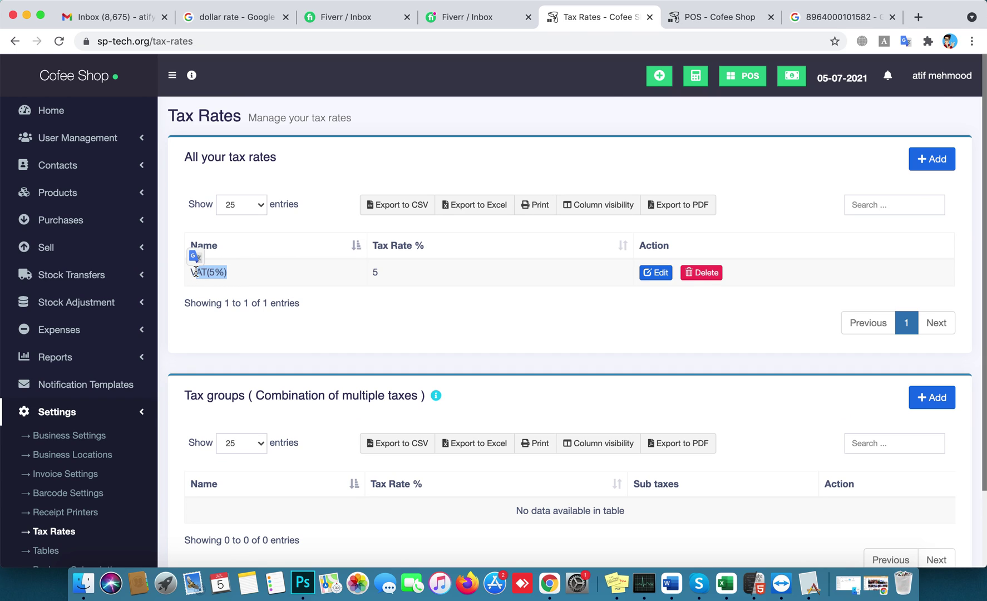
triple_click(196, 271)
click(727, 584)
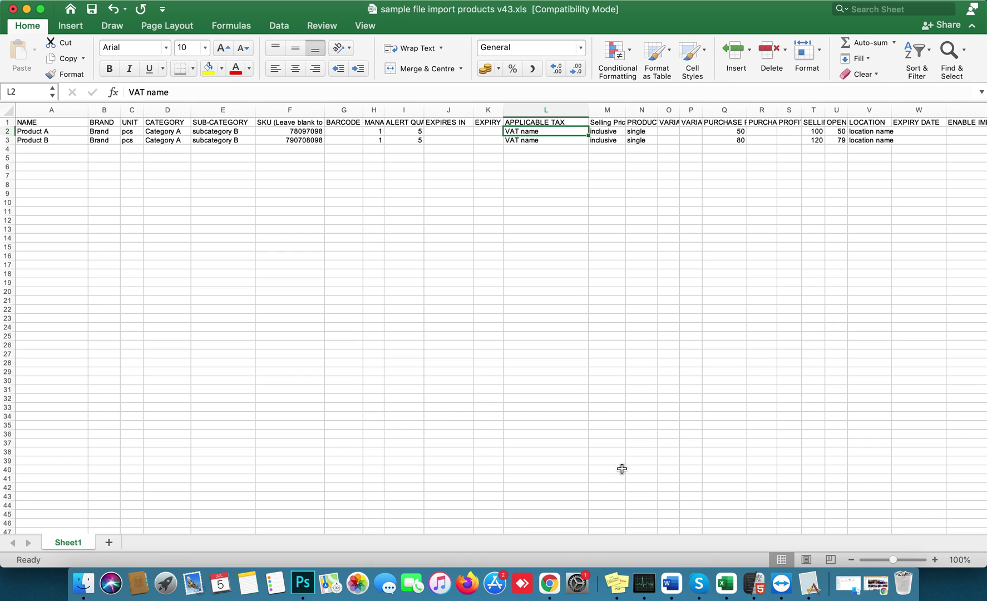
click(551, 584)
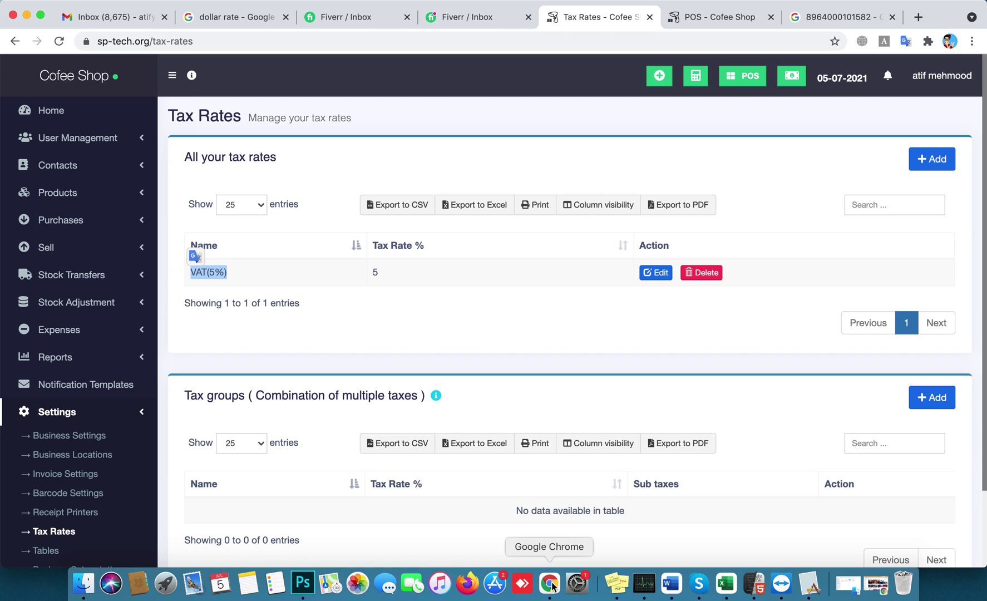
click(206, 273)
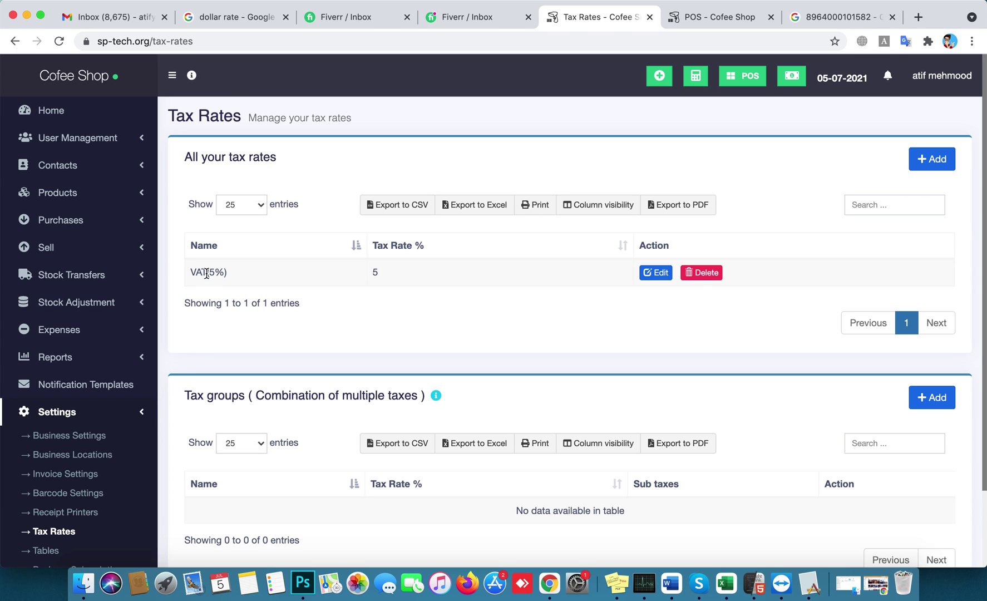
mouse_move(194, 272)
mouse_down()
mouse_move(224, 273)
mouse_move(183, 271)
mouse_move(192, 268)
mouse_up()
click(225, 273)
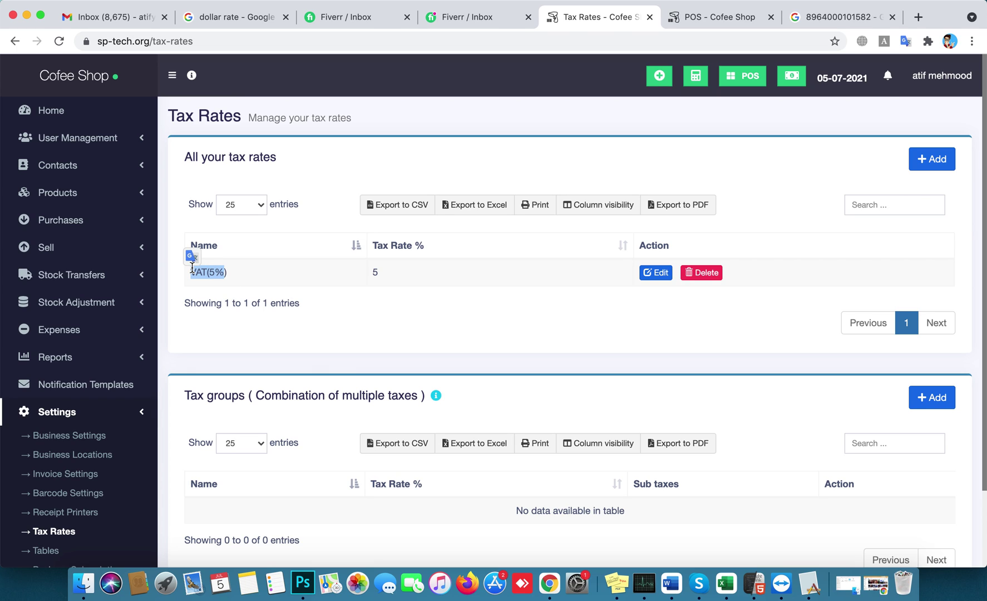
click(227, 273)
mouse_move(227, 272)
mouse_down()
mouse_move(191, 271)
mouse_move(229, 277)
mouse_up()
key(super+c)
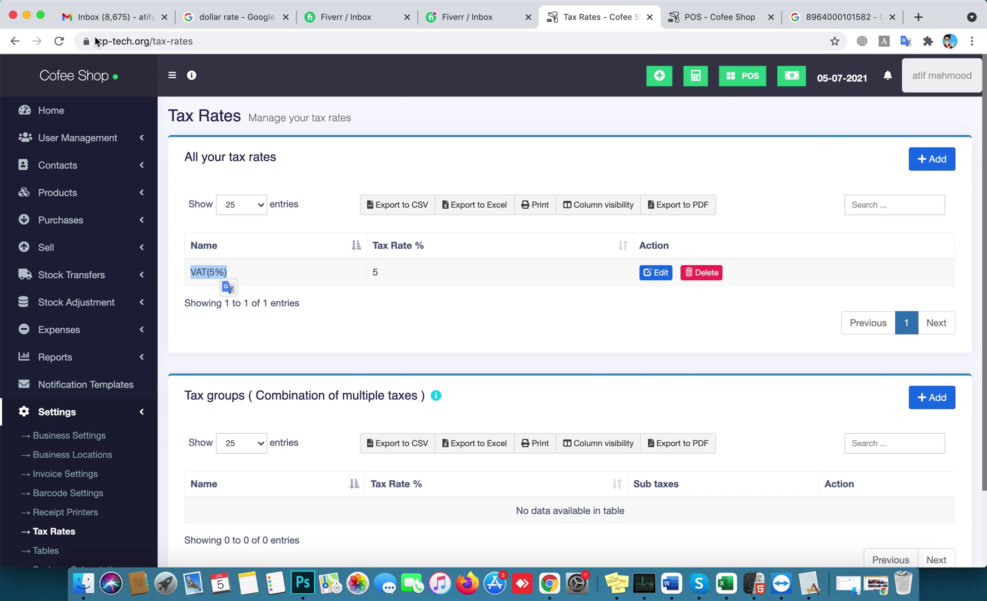
Return to Excel and paste VAT(5%) into the applicable tax cells L2 and L3 of both products
click(29, 16)
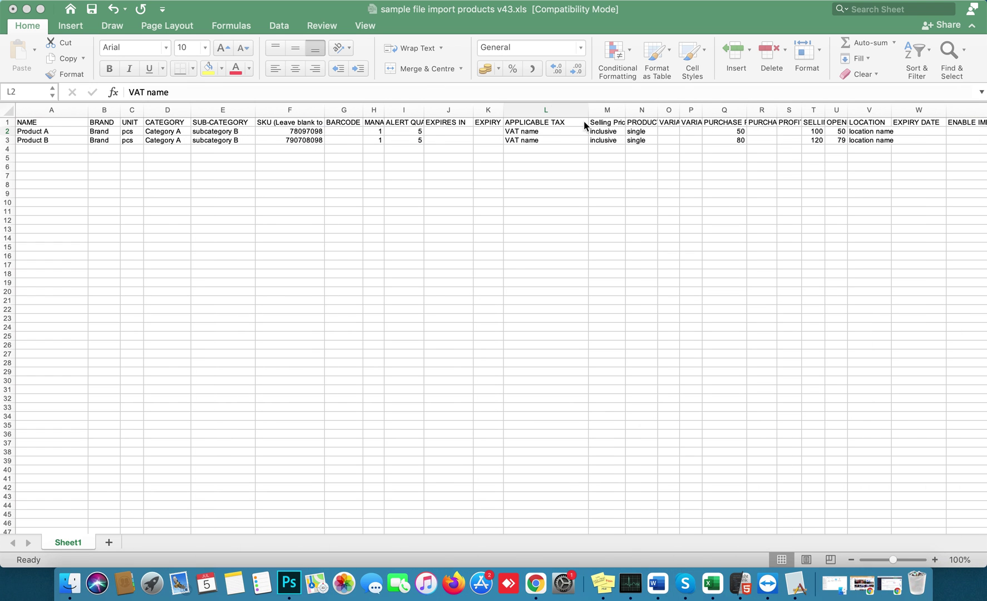
click(559, 132)
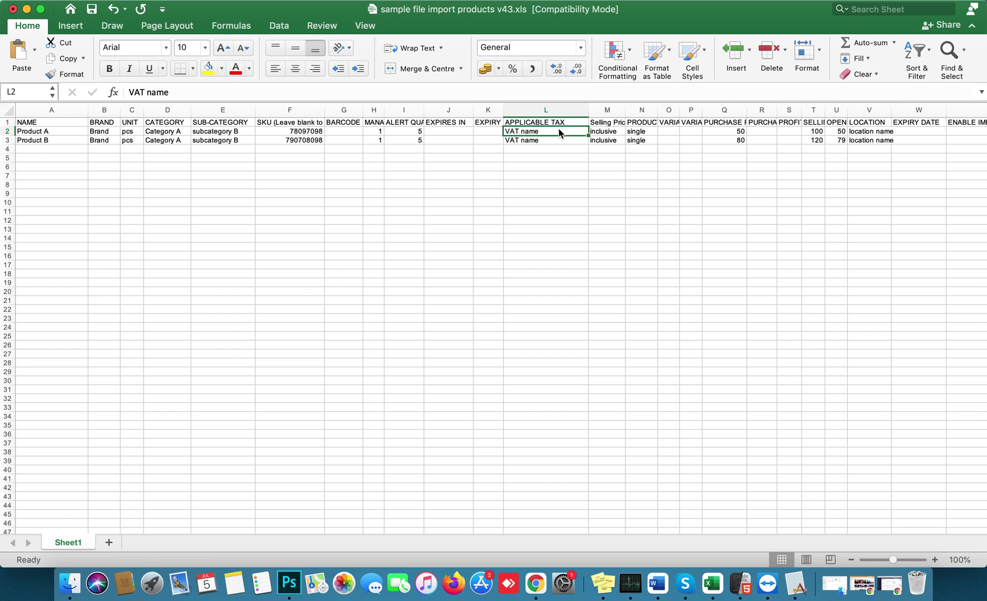
key(super+v)
key(Return)
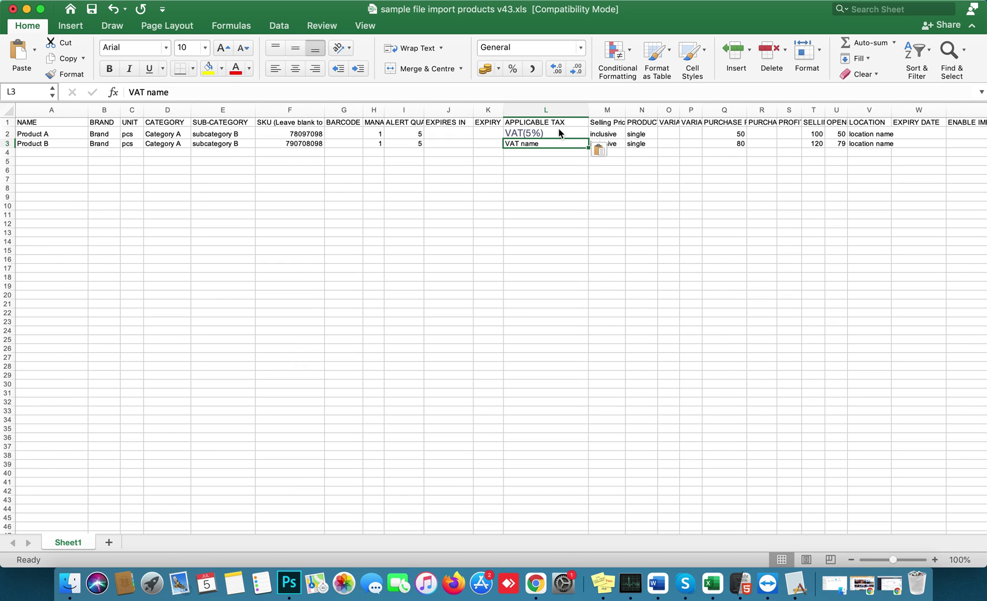
key(super+v)
Review Product A's selling price tax type, product type, variation, purchase price, profit, selling price and opening stock cells in row 2
click(559, 132)
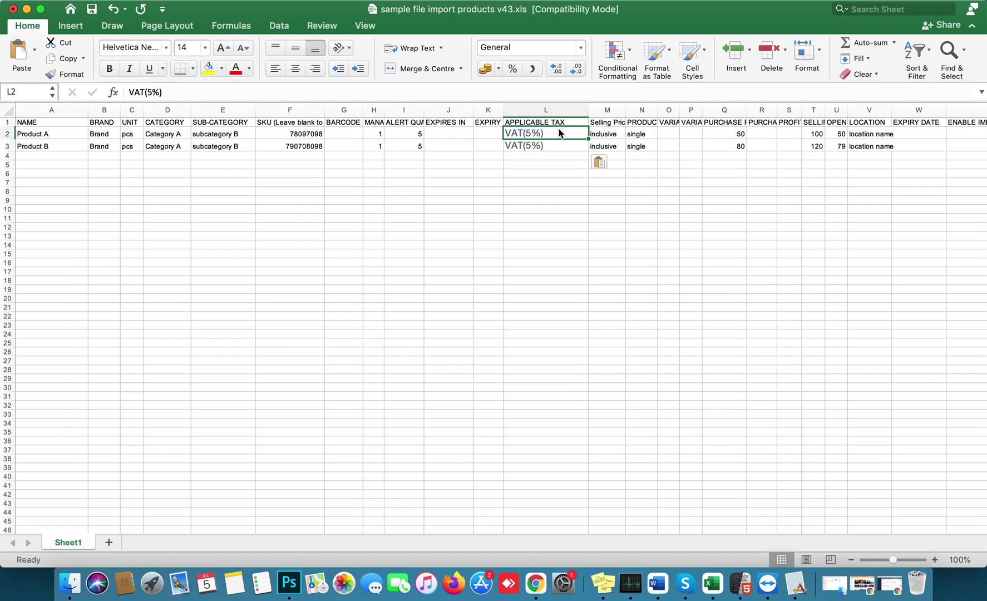
key(Tab)
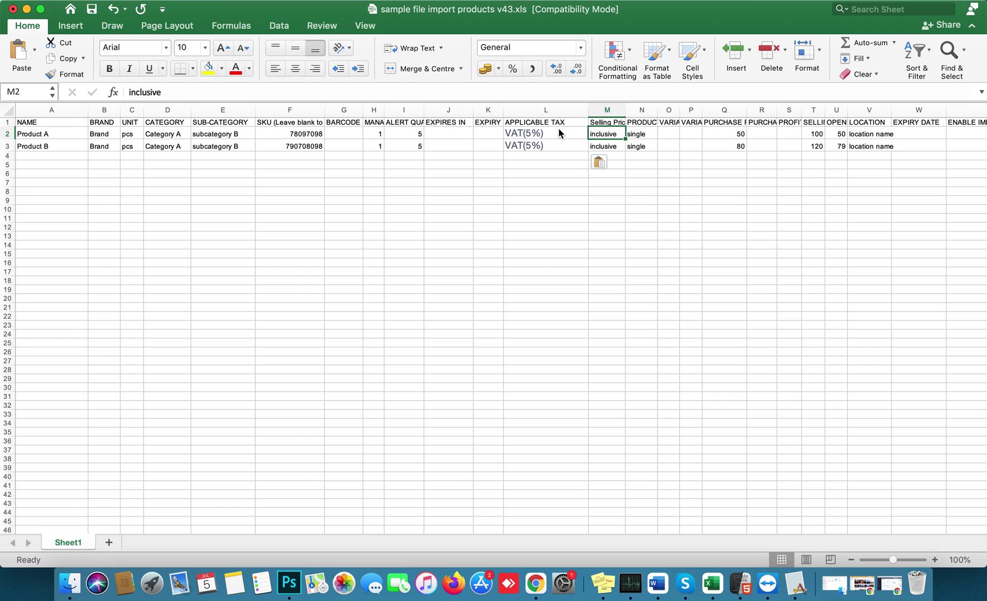
key(Tab)
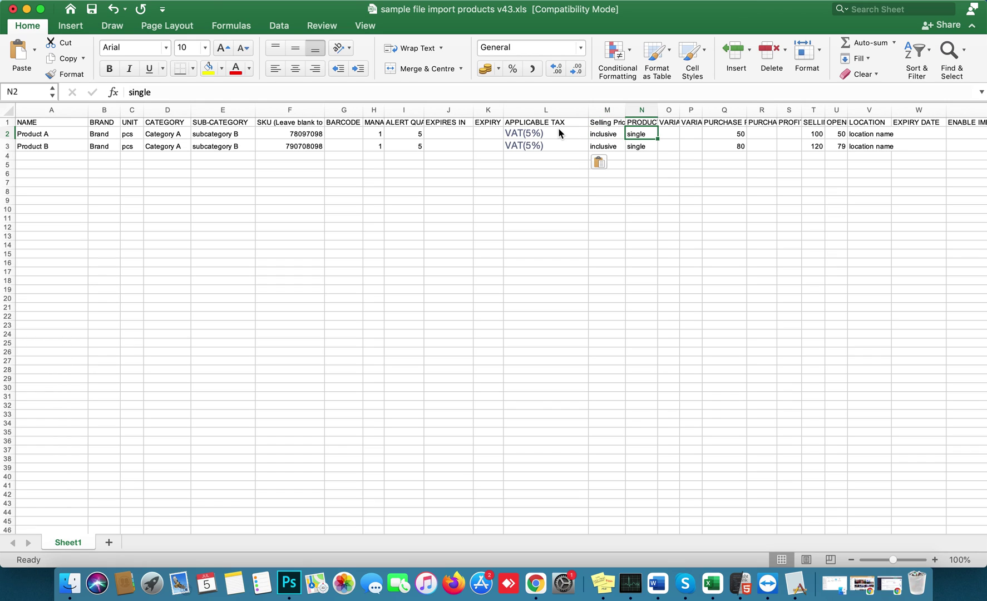
key(Tab)
key(Tab)
key(Tab)
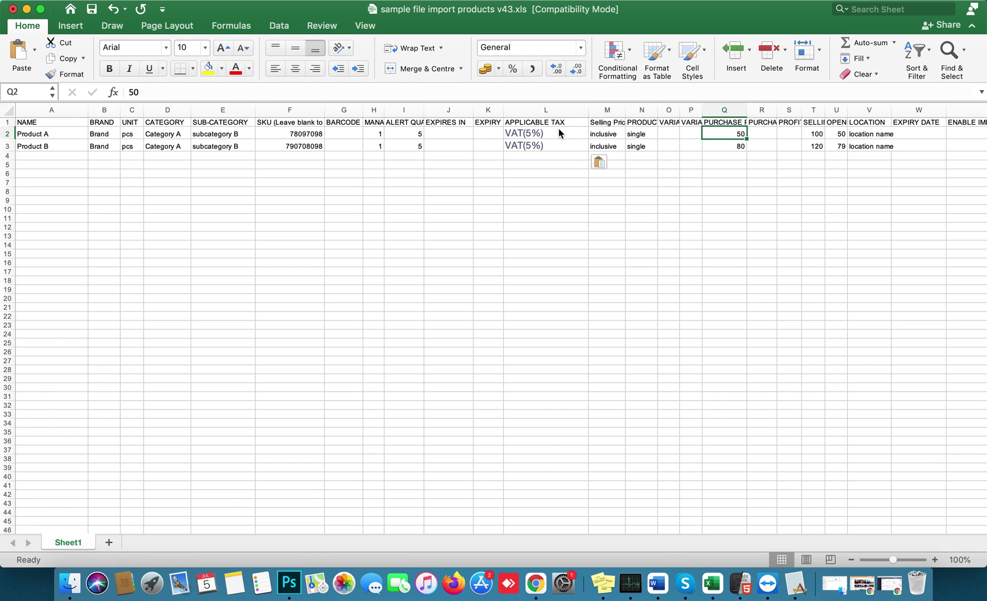
key(Tab)
key(Tab)
key(Tab)
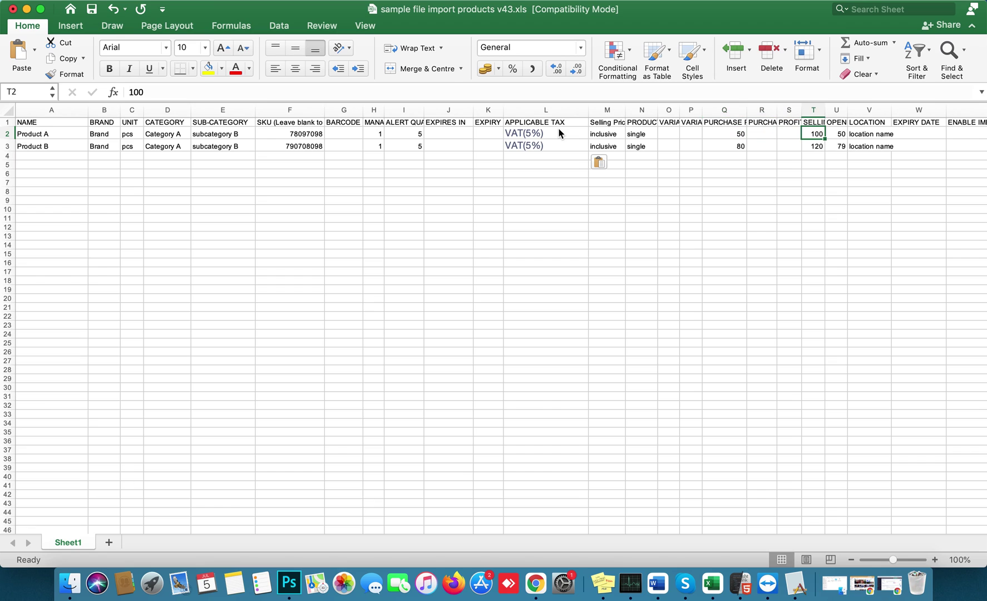
key(shift+Tab)
key(shift+Tab)
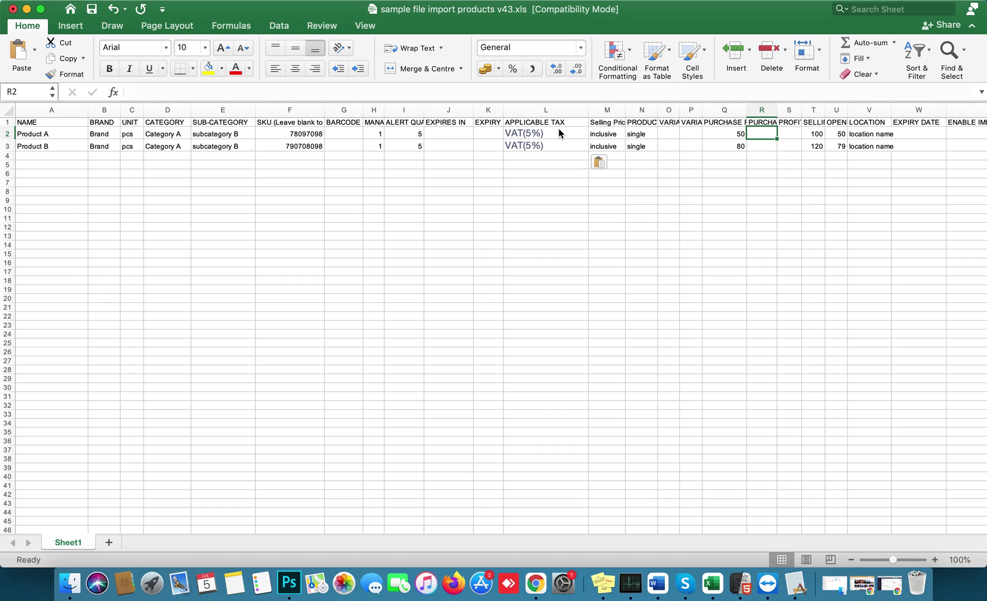
key(Tab)
key(shift+Tab)
key(shift+Tab)
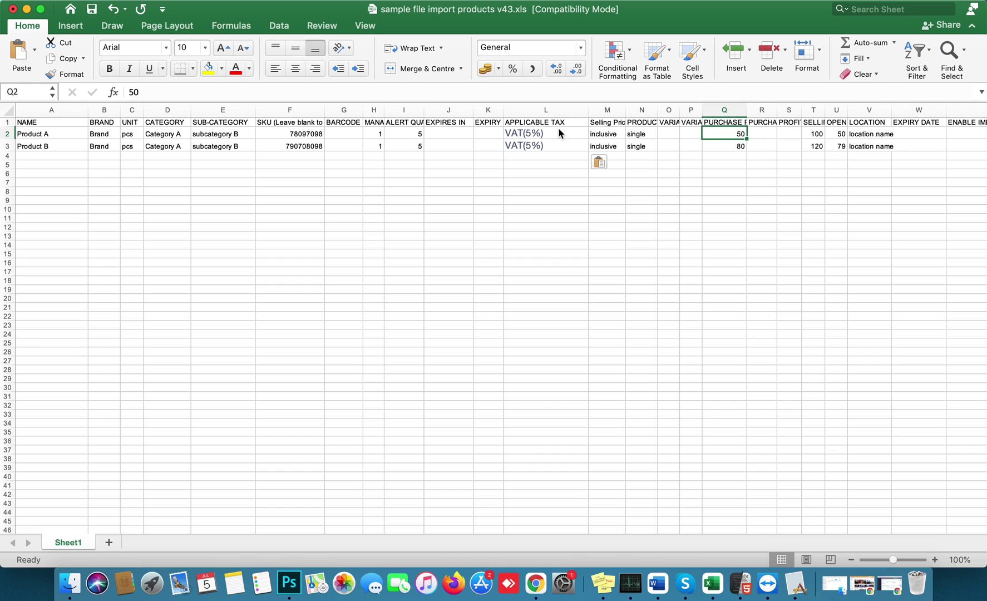
key(Tab)
key(Tab)
key(Tab)
key(Tab)
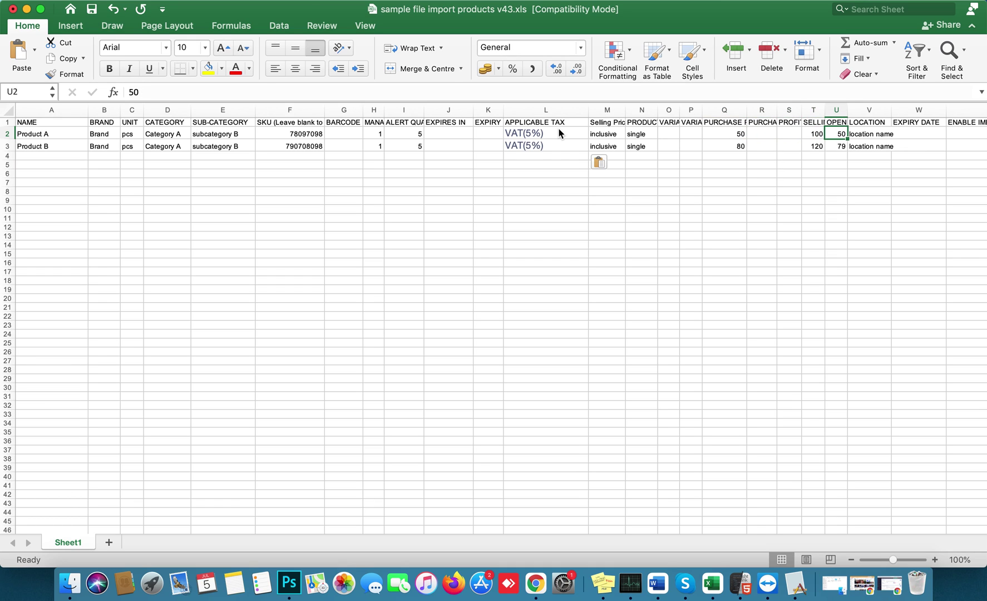
Enter "cofee shop" as the location of Product A and Product B in cells V2 and V3
key(Tab)
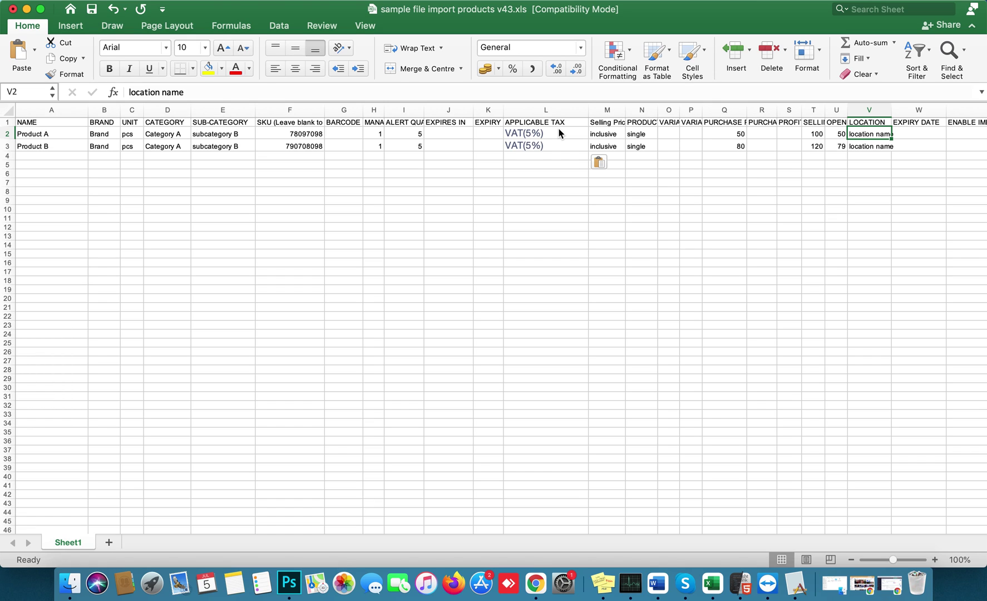
text(cofee shp)
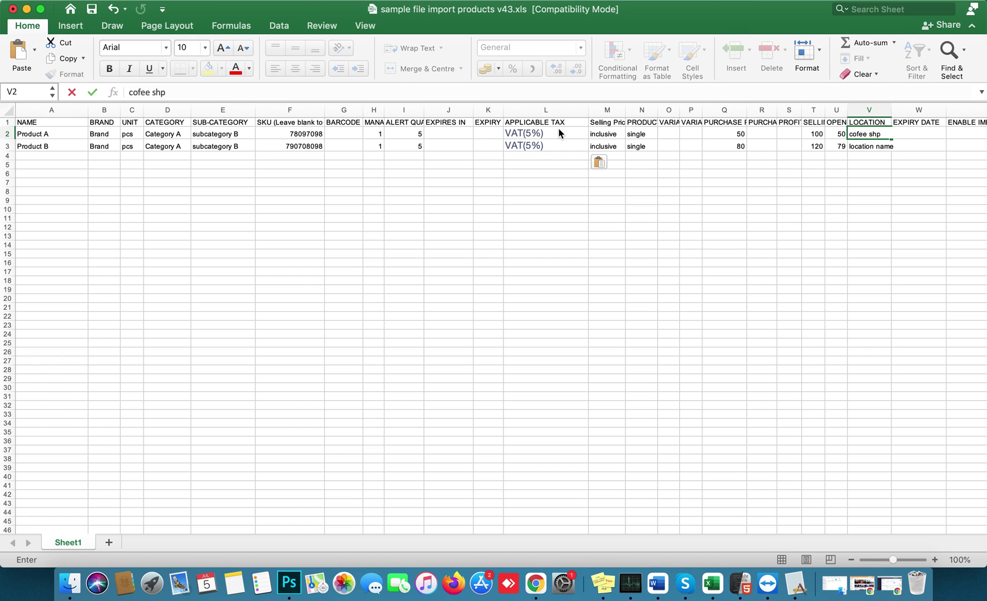
key(BackSpace)
text(op)
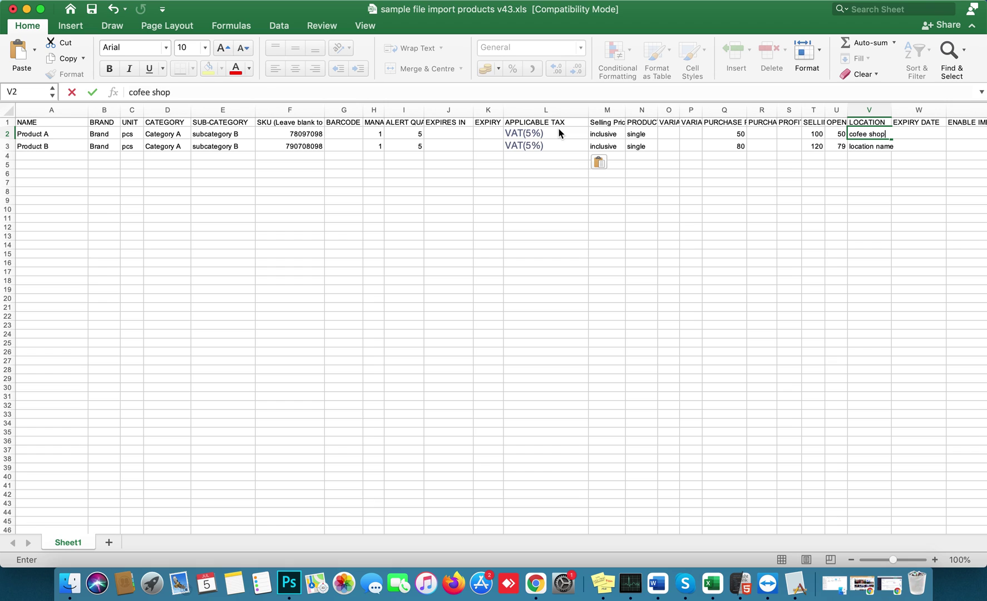
key(Return)
text(cofee )
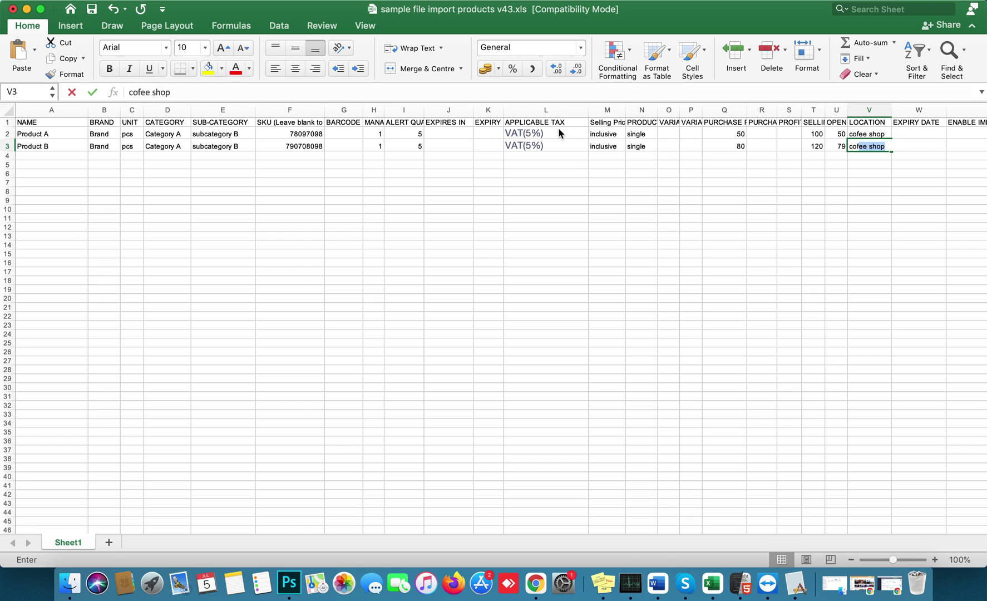
text(shop)
key(Return)
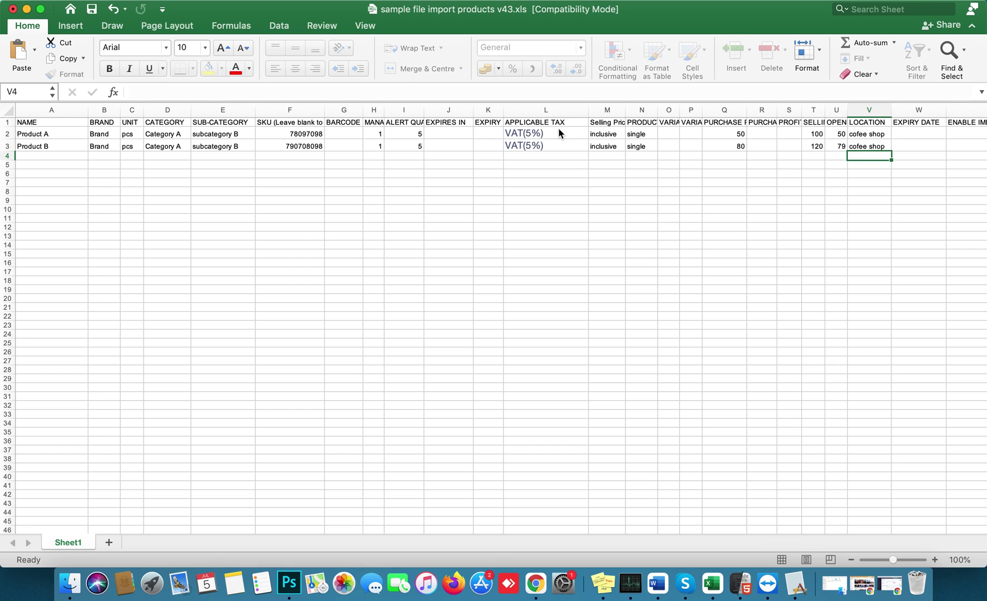
key(super+s)
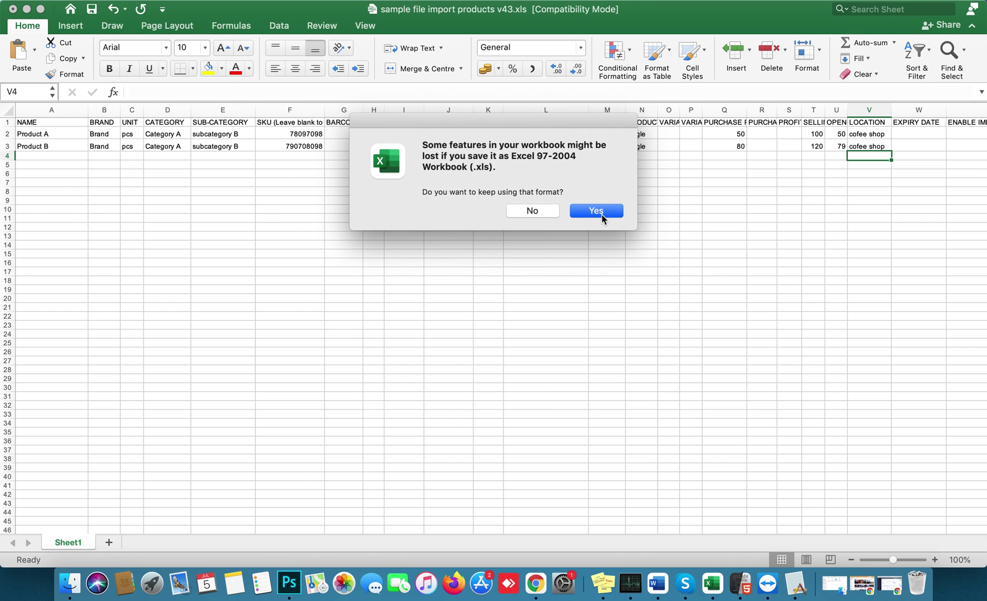
click(533, 211)
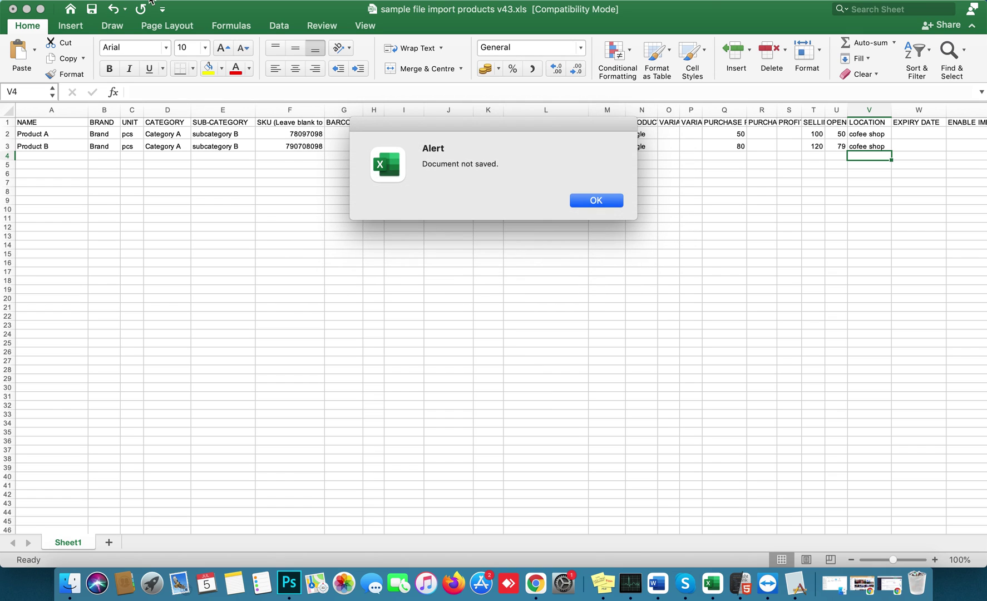
click(593, 203)
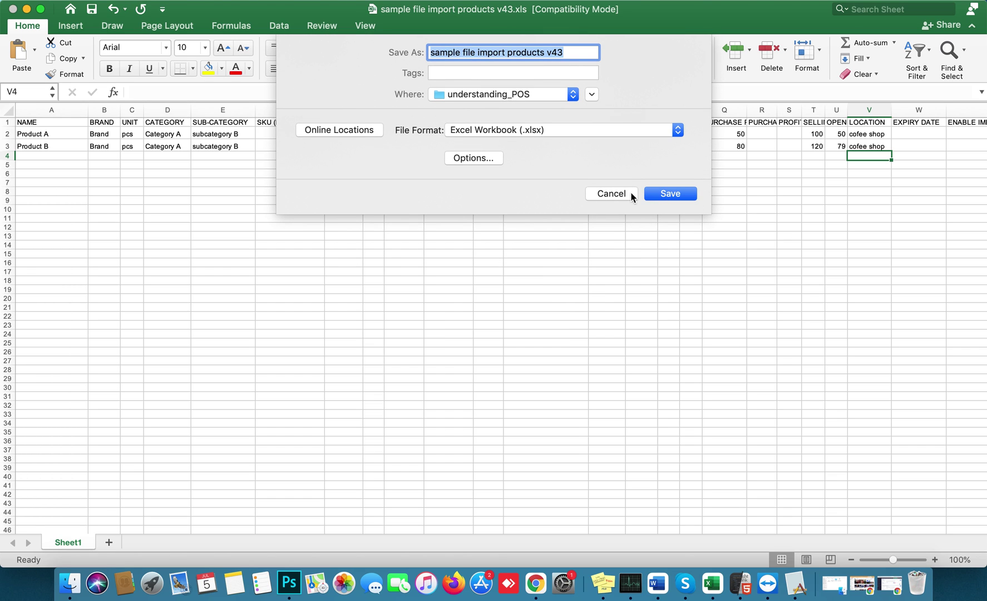
click(610, 193)
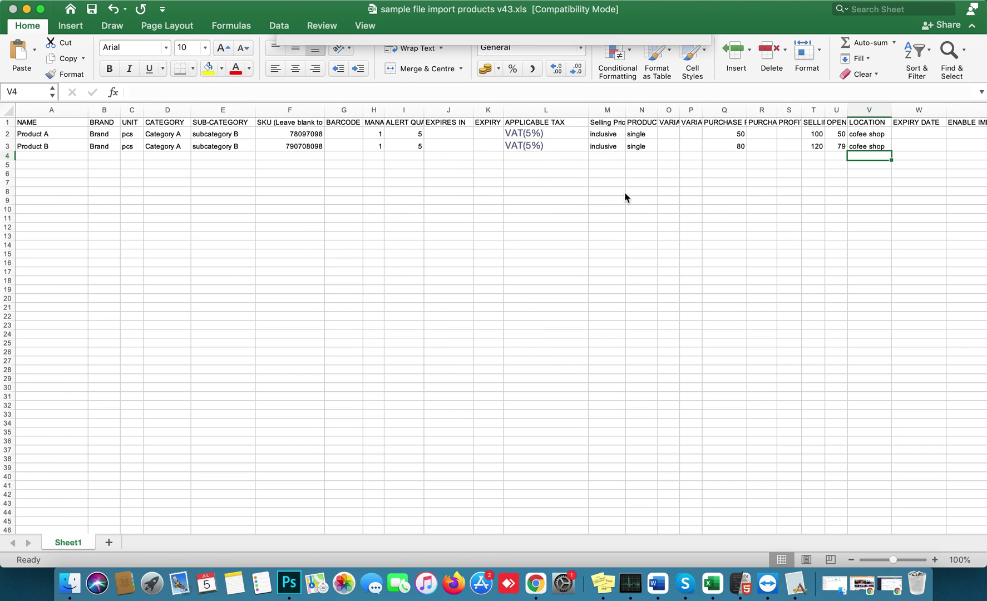
Save the product import workbook, keeping the Excel 97-2004 (.xls) format
click(93, 10)
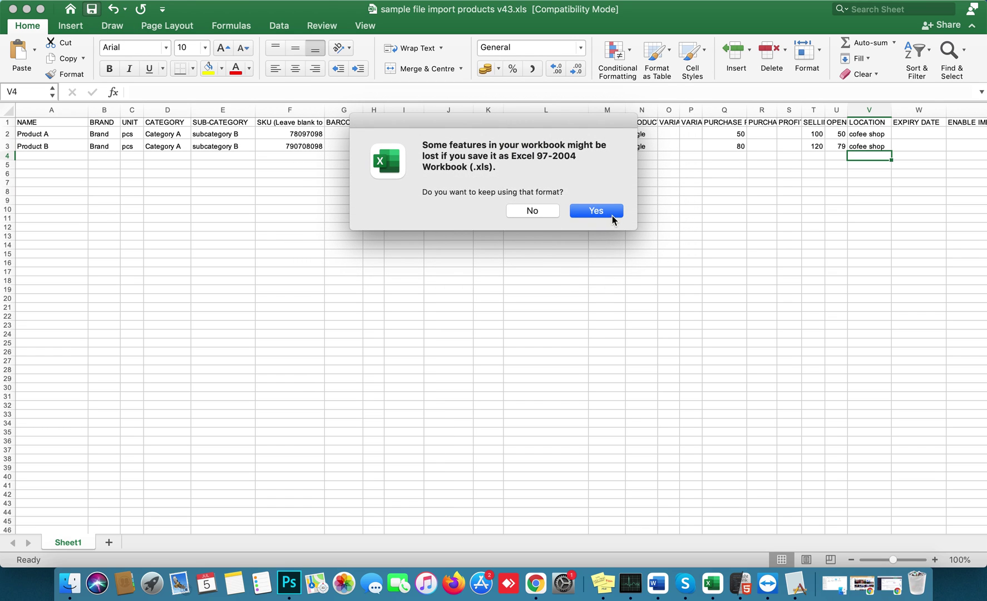
click(606, 210)
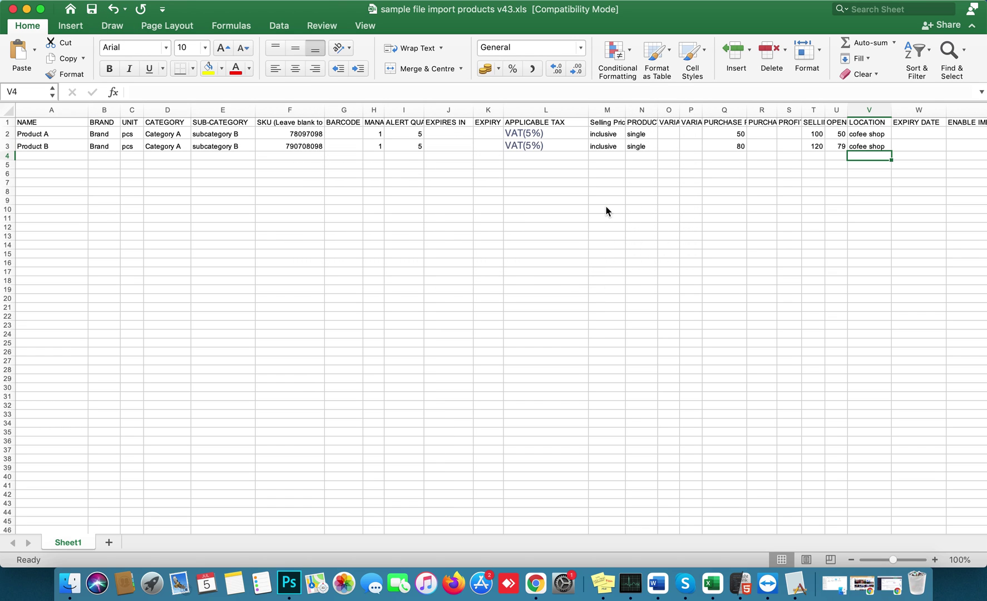
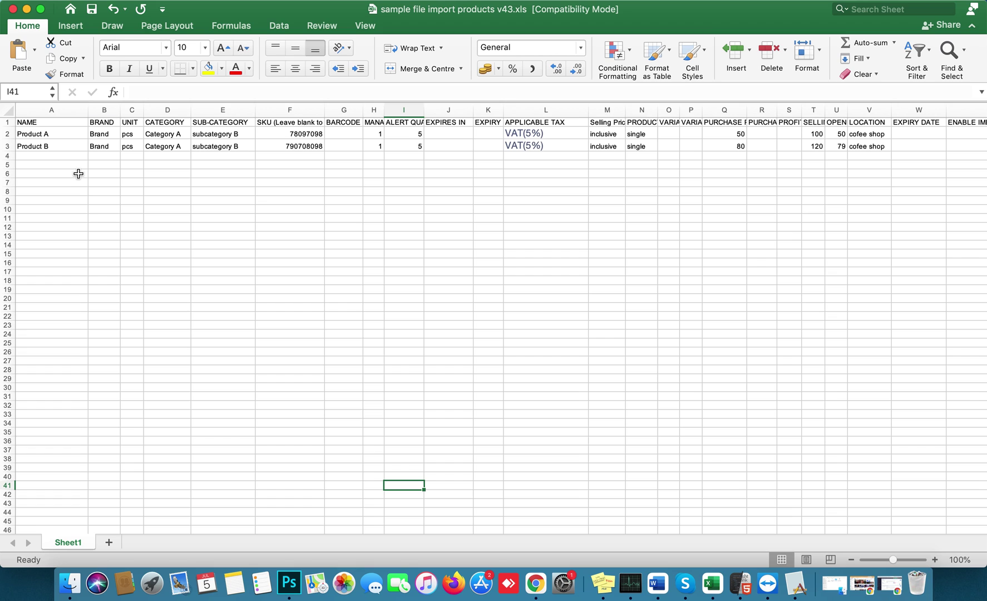
click(78, 173)
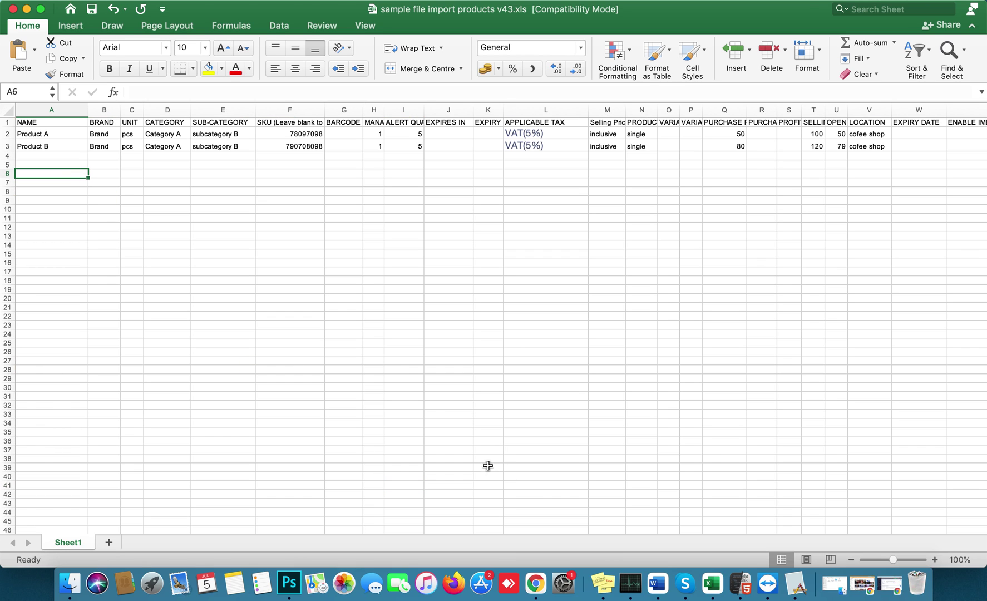
Switch to Chrome and open the Import Products page of the coffee shop system
click(537, 582)
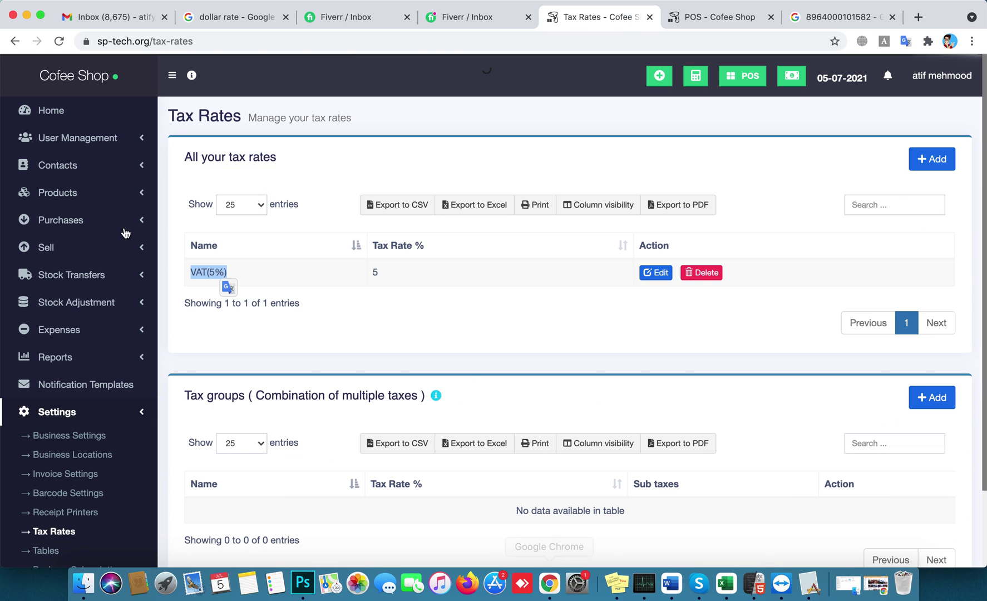
click(88, 195)
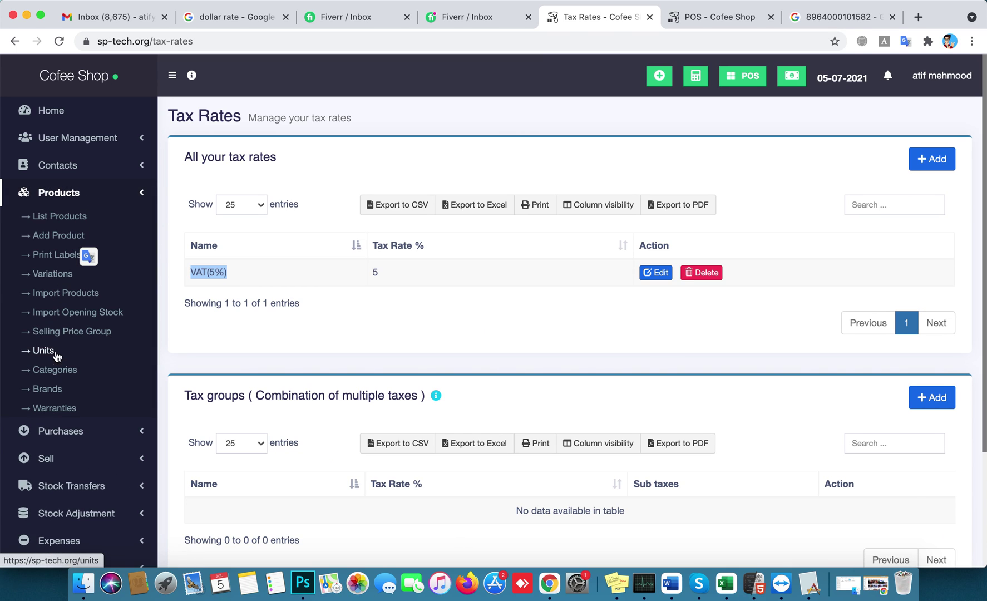
click(68, 303)
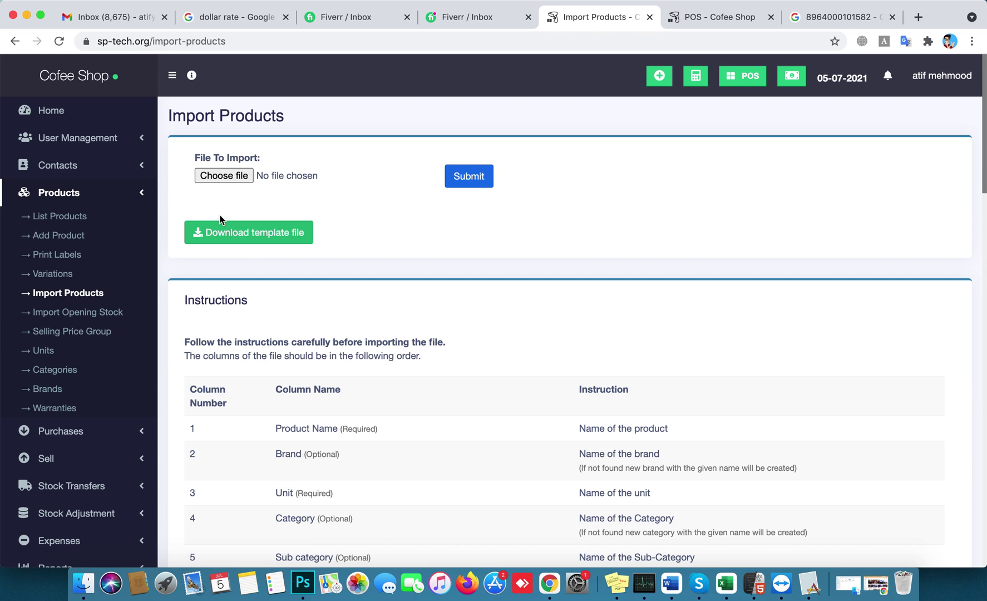
Find "sample file import products v43.xls" by searching for "imp", choose it as the file to import and submit it
click(220, 177)
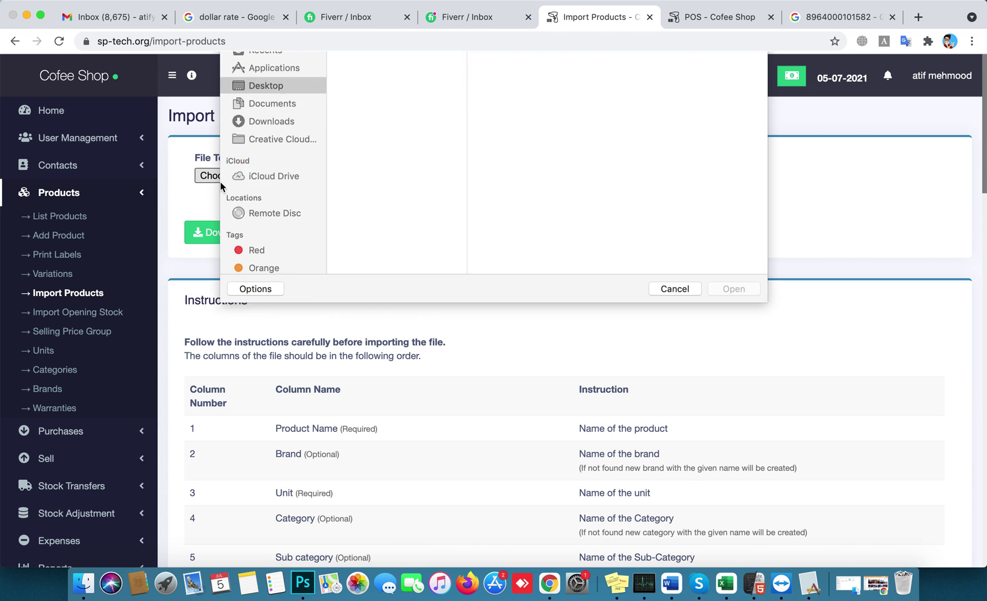
scroll(442, 228, down, 10)
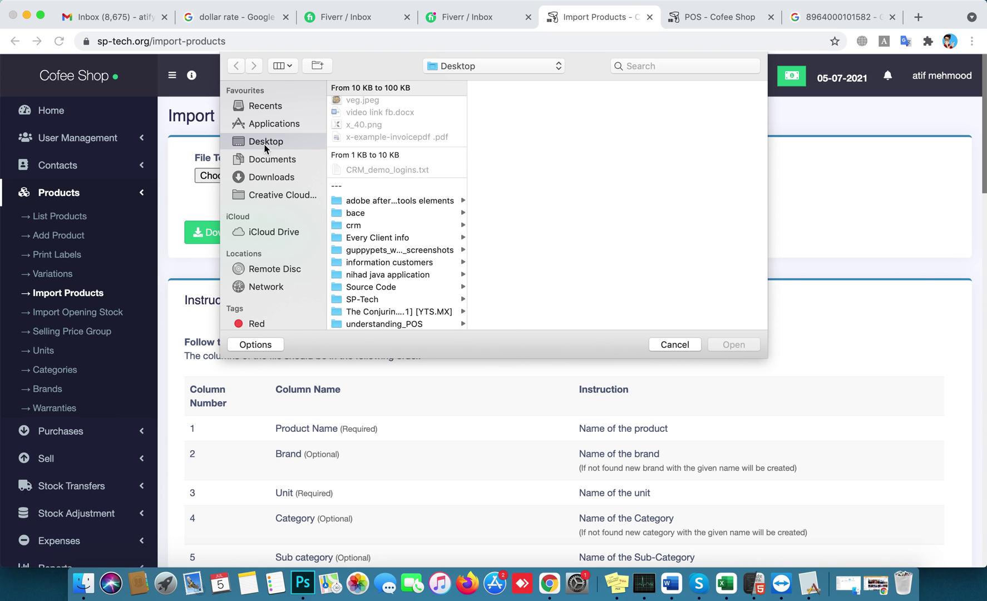
click(373, 325)
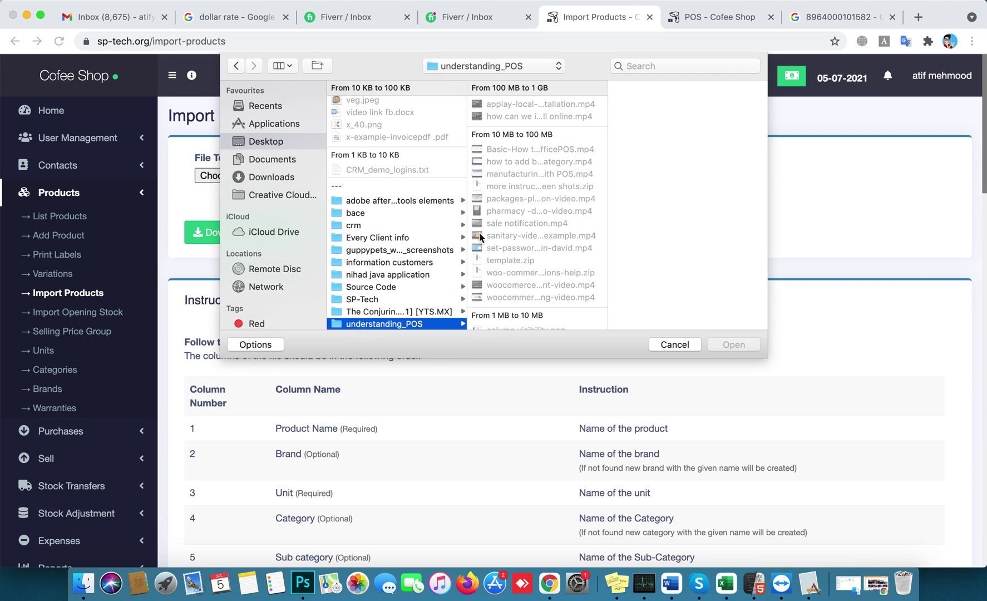
scroll(553, 253, down, 5)
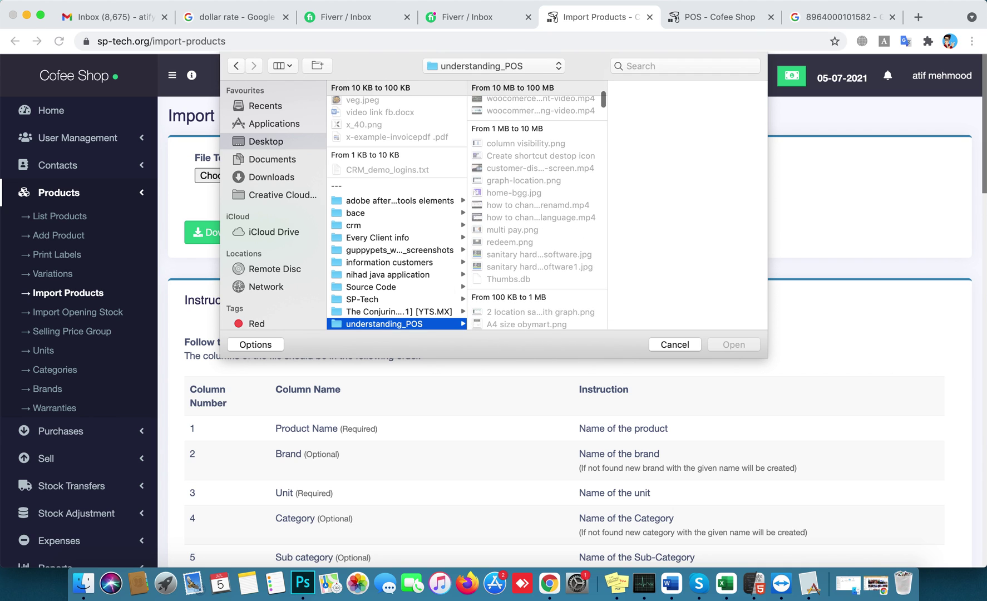
click(694, 63)
text(imp)
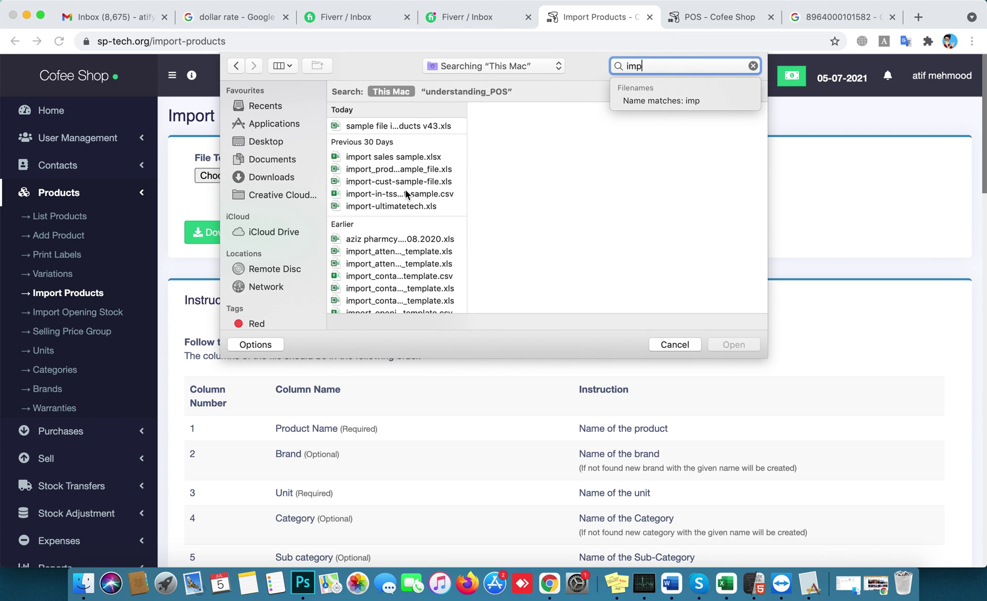
click(406, 128)
click(407, 128)
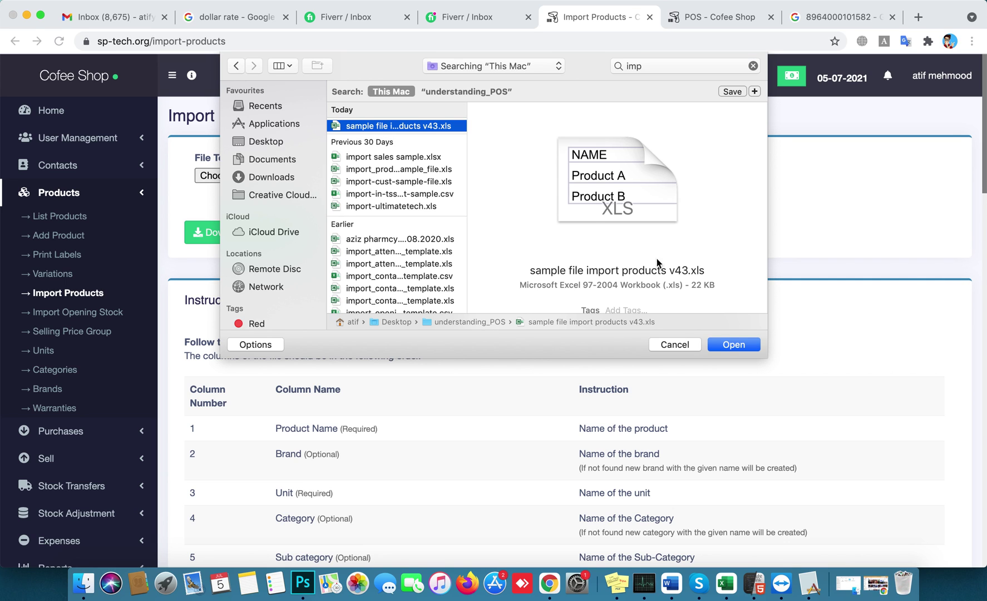
click(733, 345)
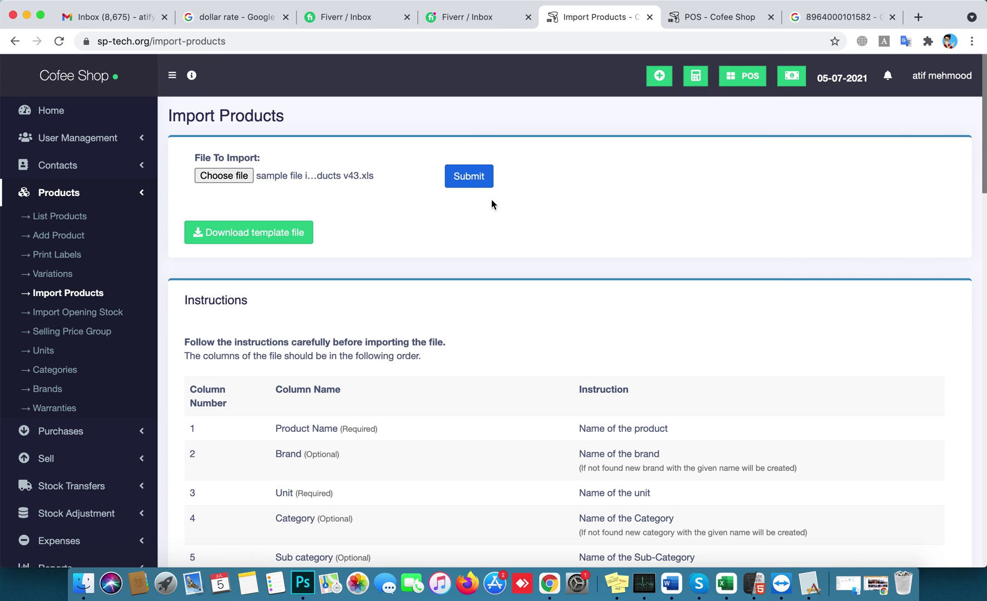
click(469, 176)
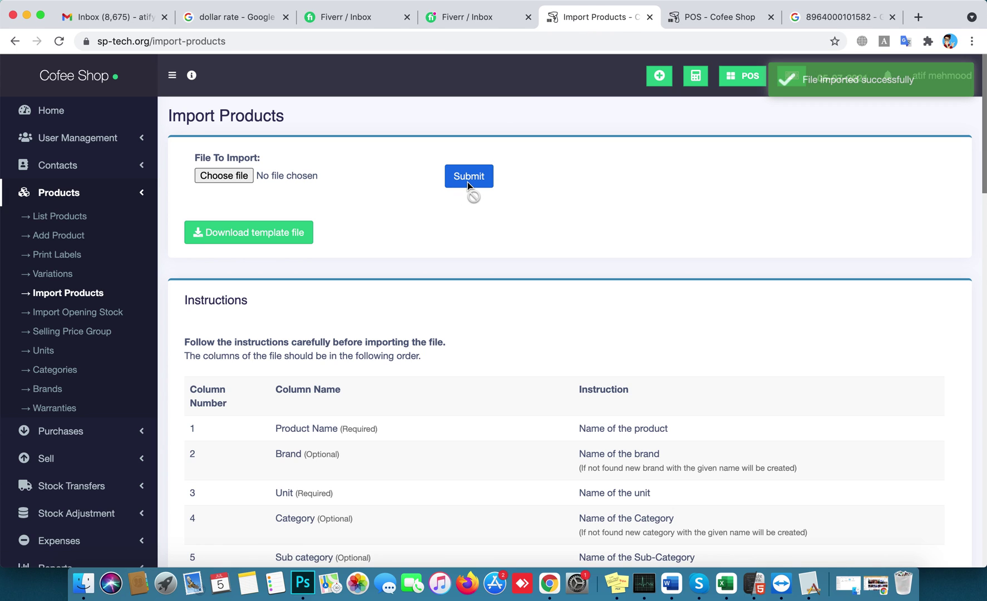
Review the imported Product A and Product B in the product list, including Product B's detail view
click(56, 223)
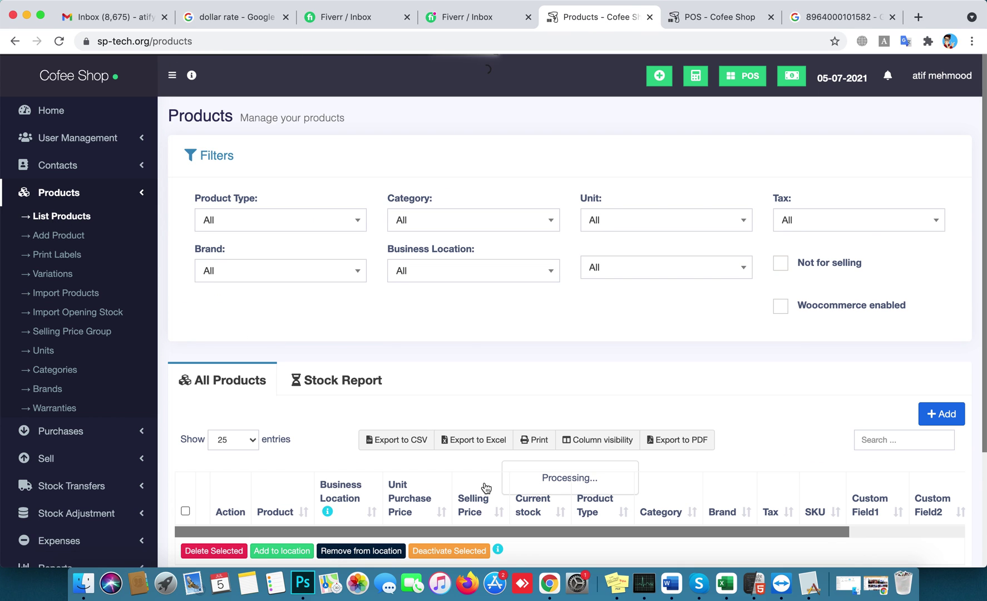
scroll(485, 488, down, 5)
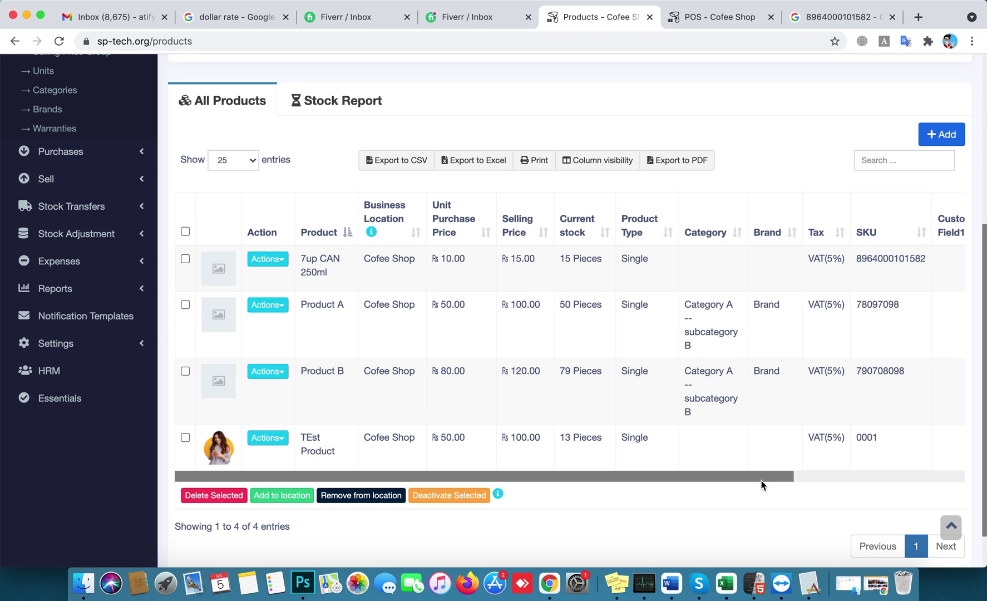
drag(761, 478, 858, 483)
scroll(789, 392, left, 3)
scroll(819, 399, right, 2)
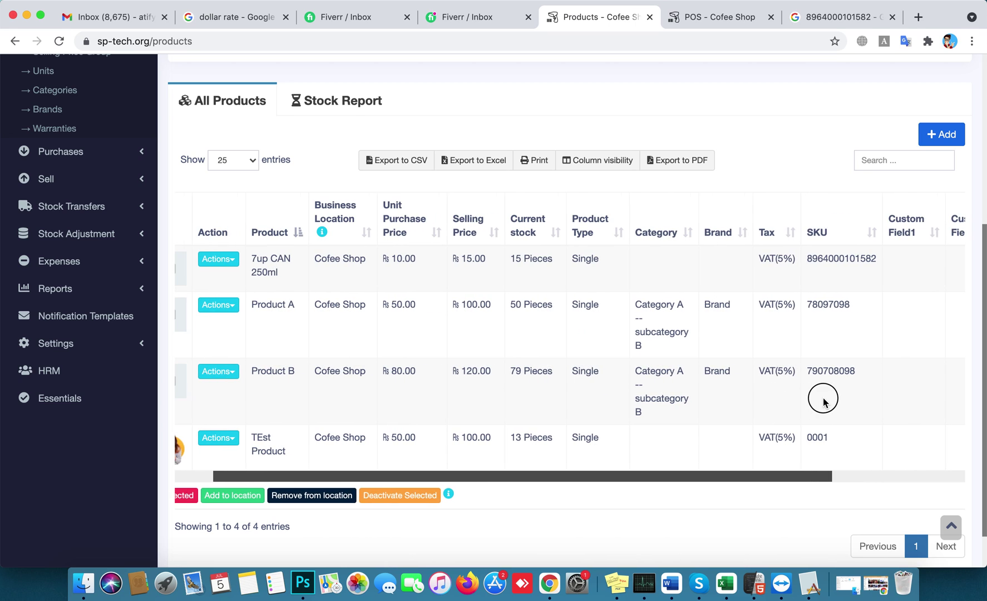
click(830, 400)
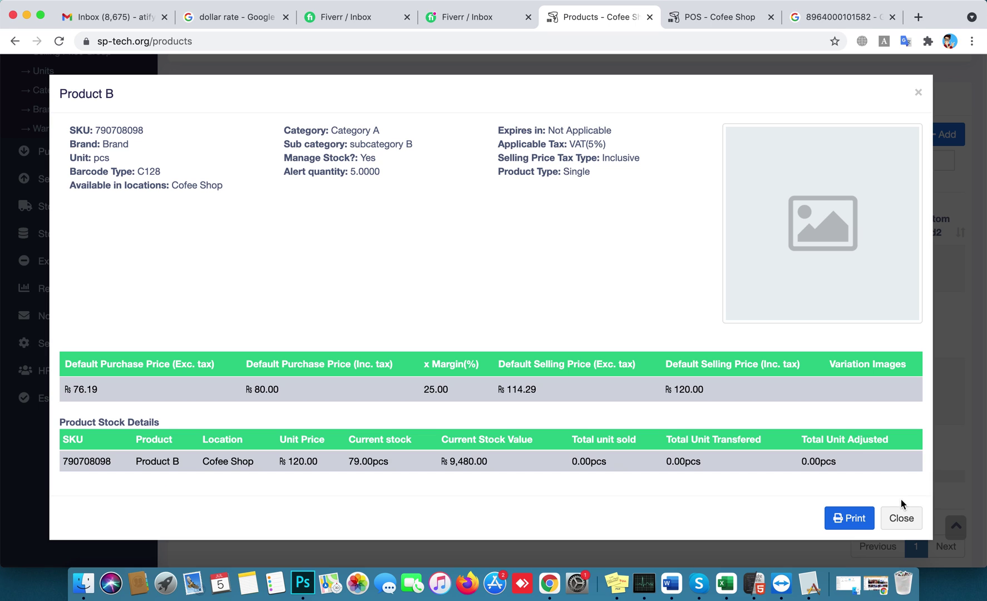
click(901, 518)
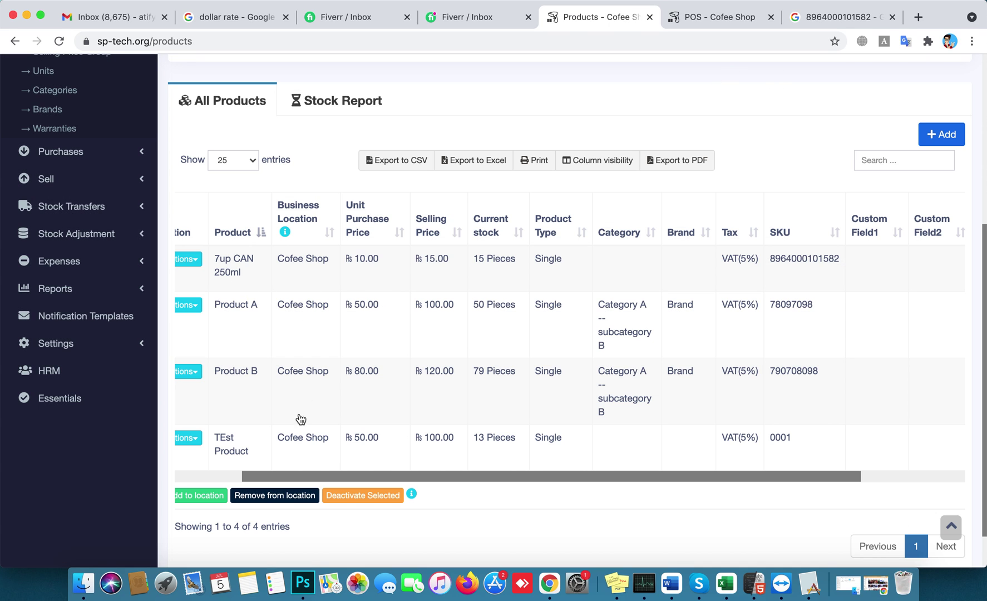
click(729, 21)
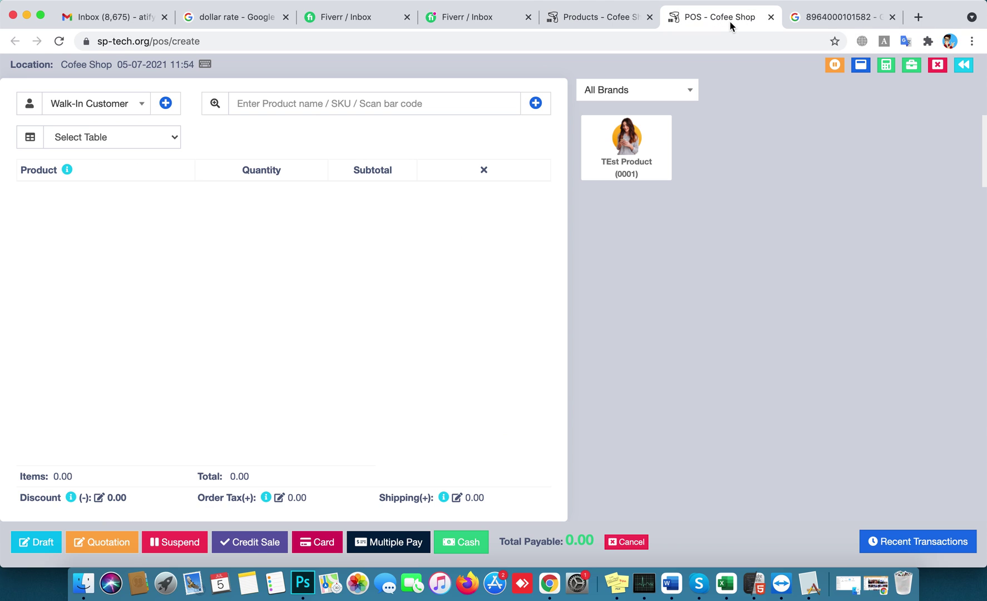
click(59, 41)
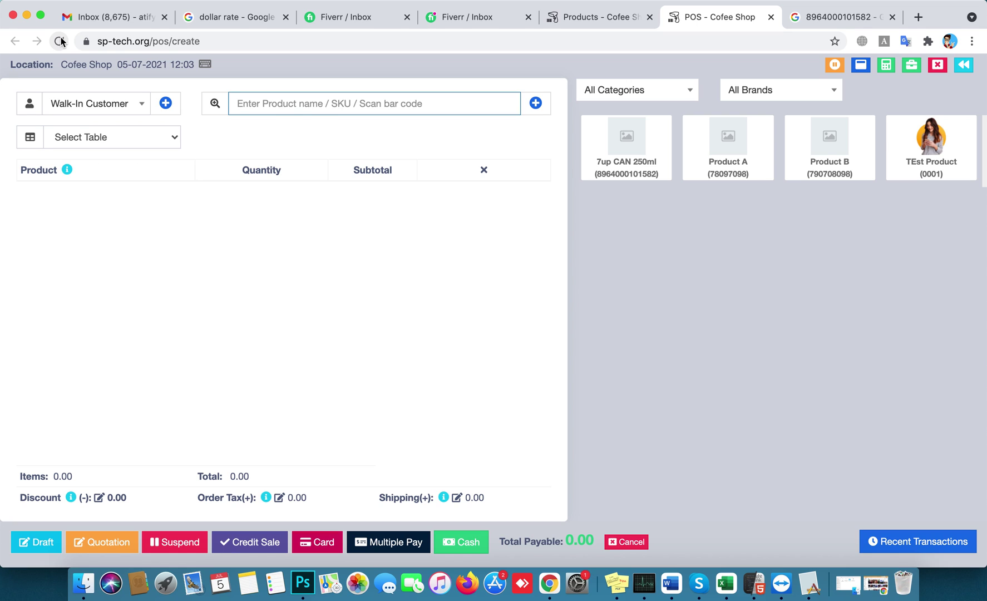
key(super+v)
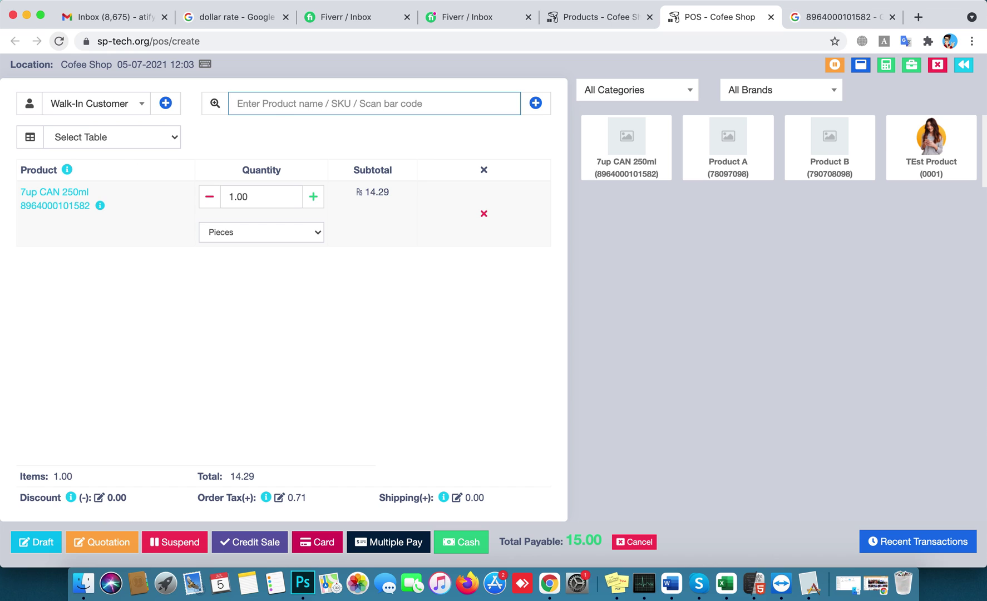
key(shift+e)
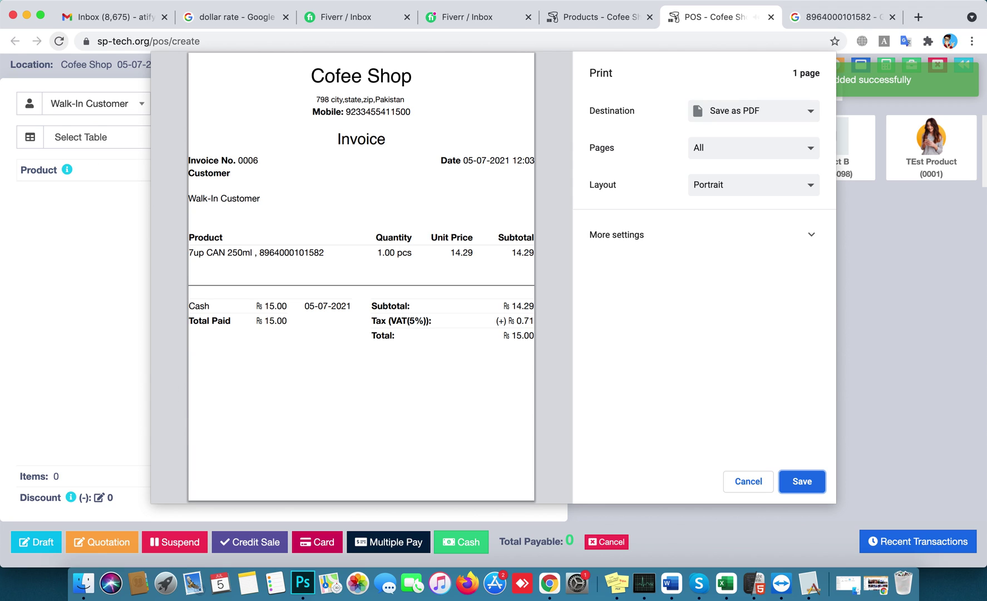
click(749, 482)
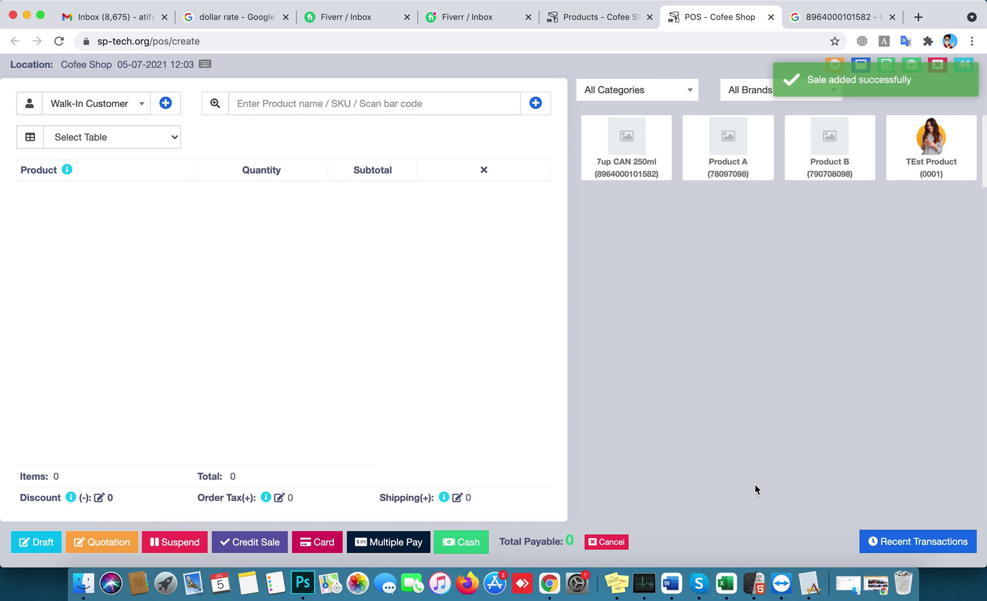
Look over the Add new product form from the product management page and return to the Home dashboard
click(591, 21)
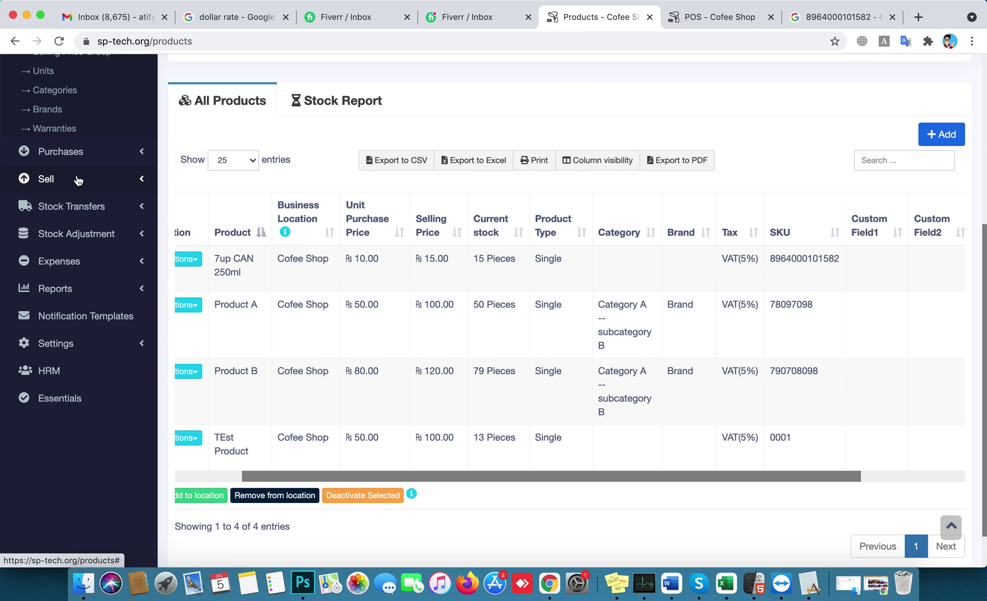
scroll(82, 178, up, 5)
click(59, 174)
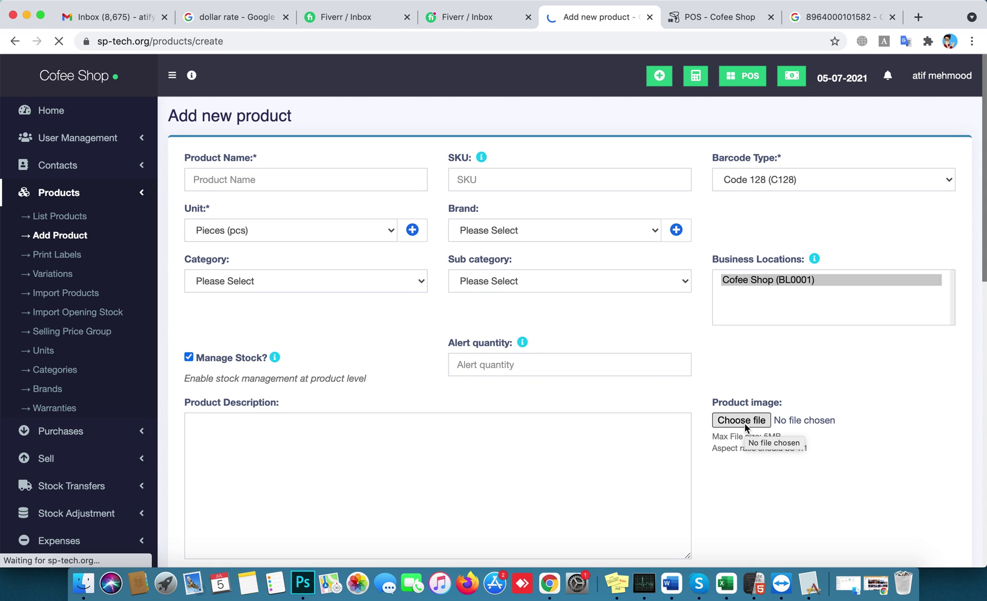
scroll(744, 424, down, 15)
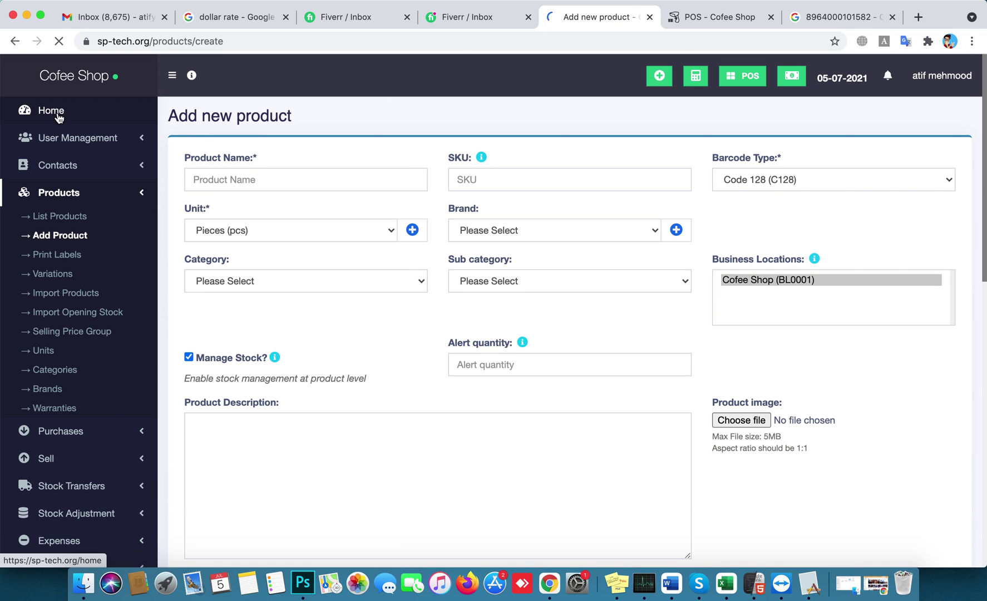
click(51, 111)
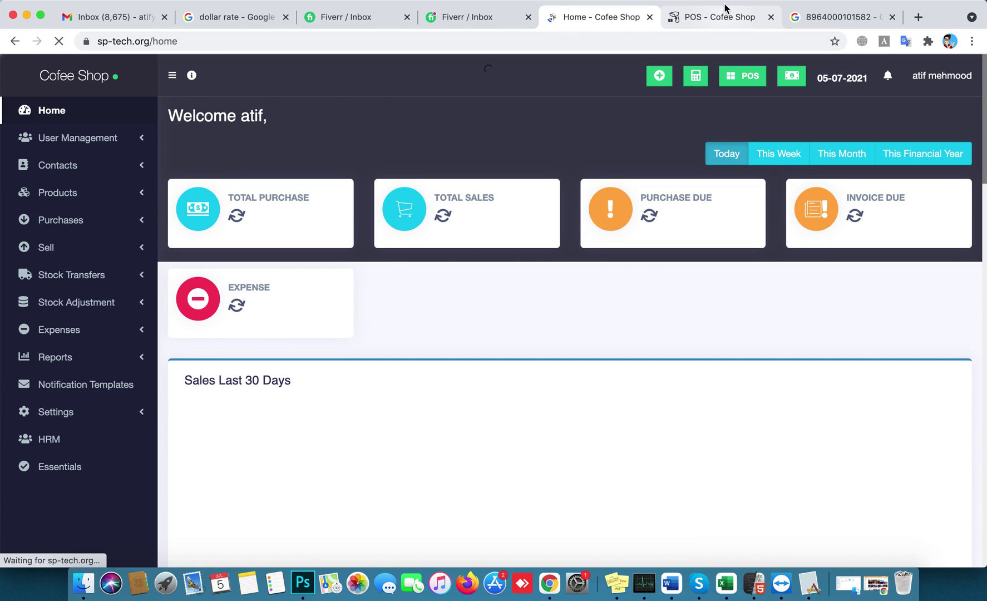